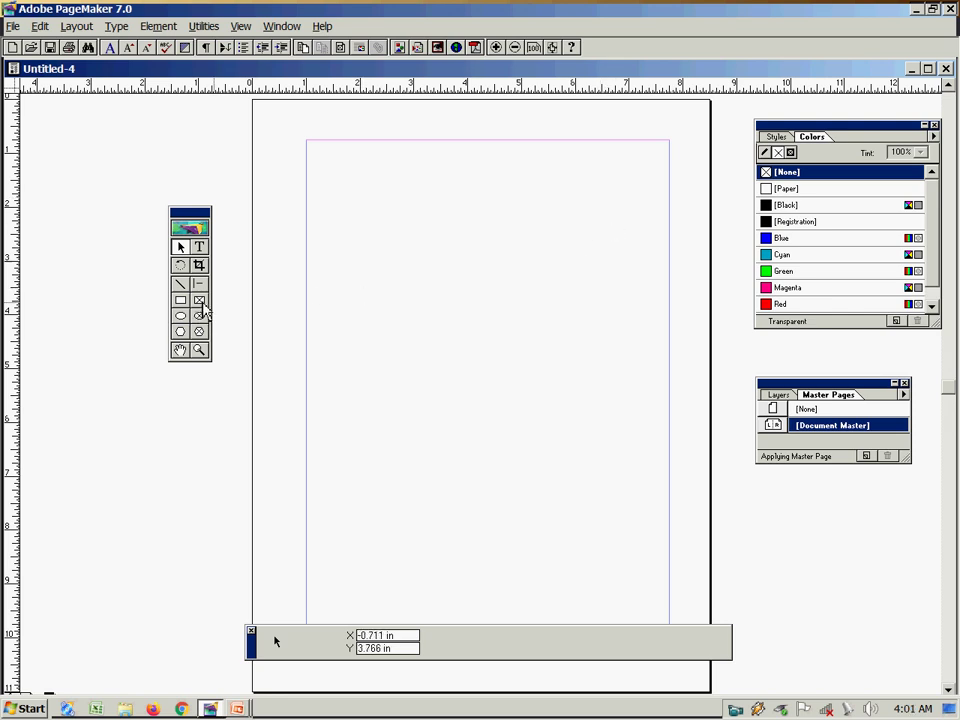
Draw a rectangular frame about 4.17 in wide and 2.05 in high near the top of the page
left_click(200, 301)
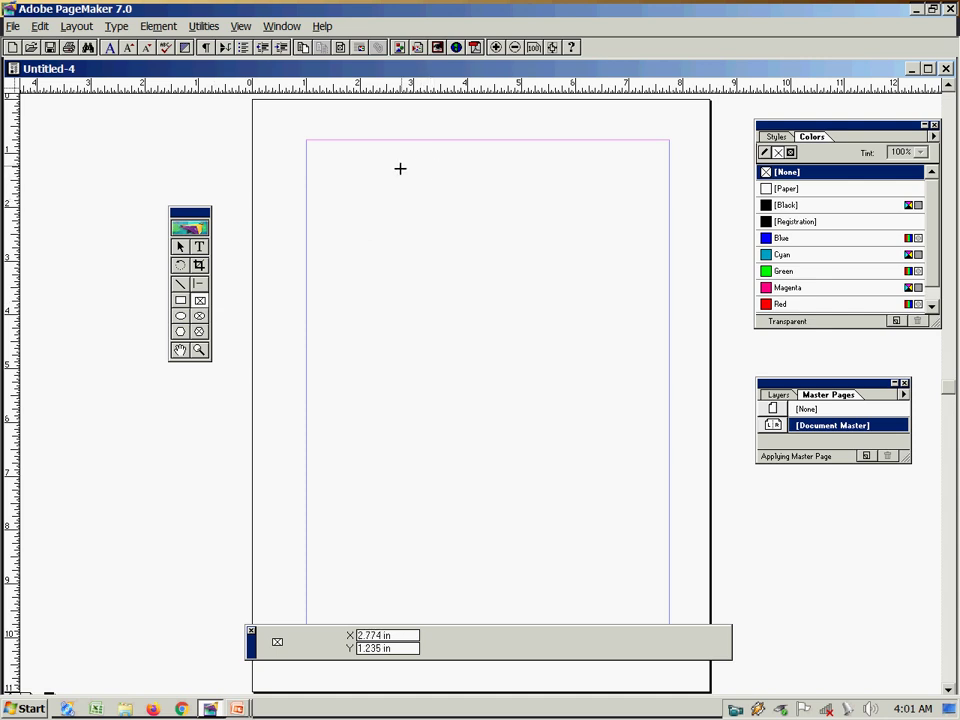
left_click_drag(391, 173, 615, 281)
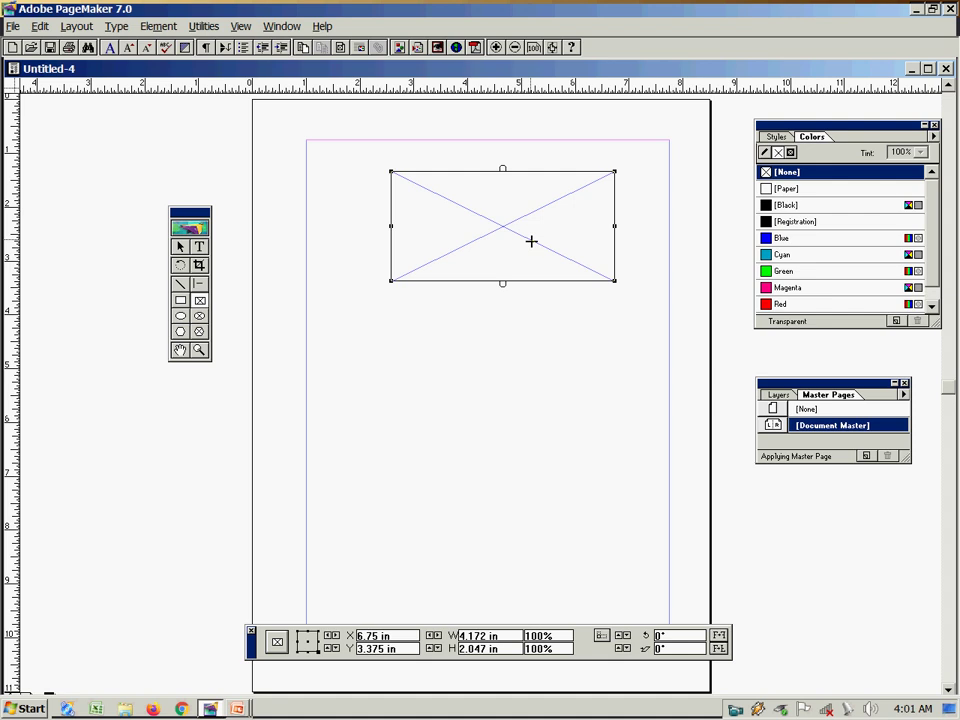
left_click(14, 27)
left_click(40, 167)
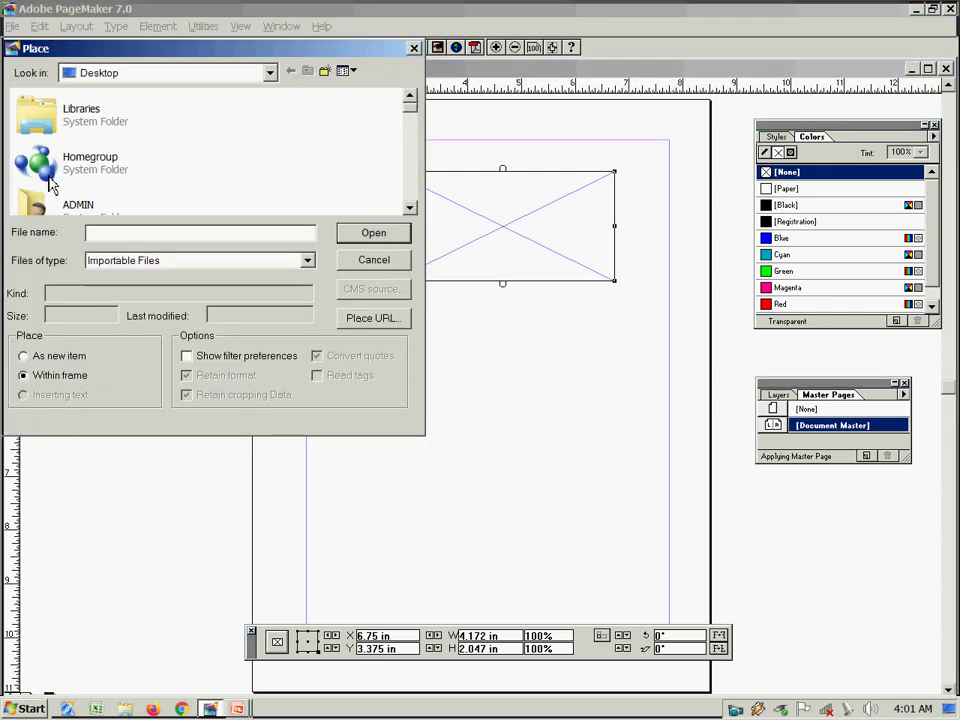
left_click(386, 266)
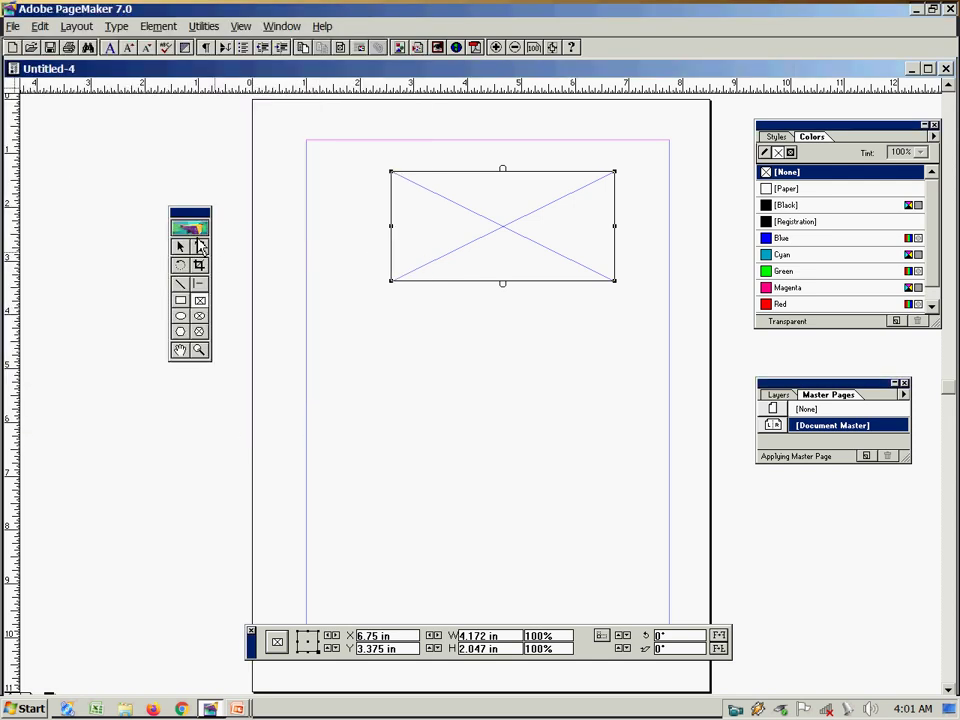
Place the file Adobe Sample 1.txt as a new story inside the rectangular frame
left_click(225, 150)
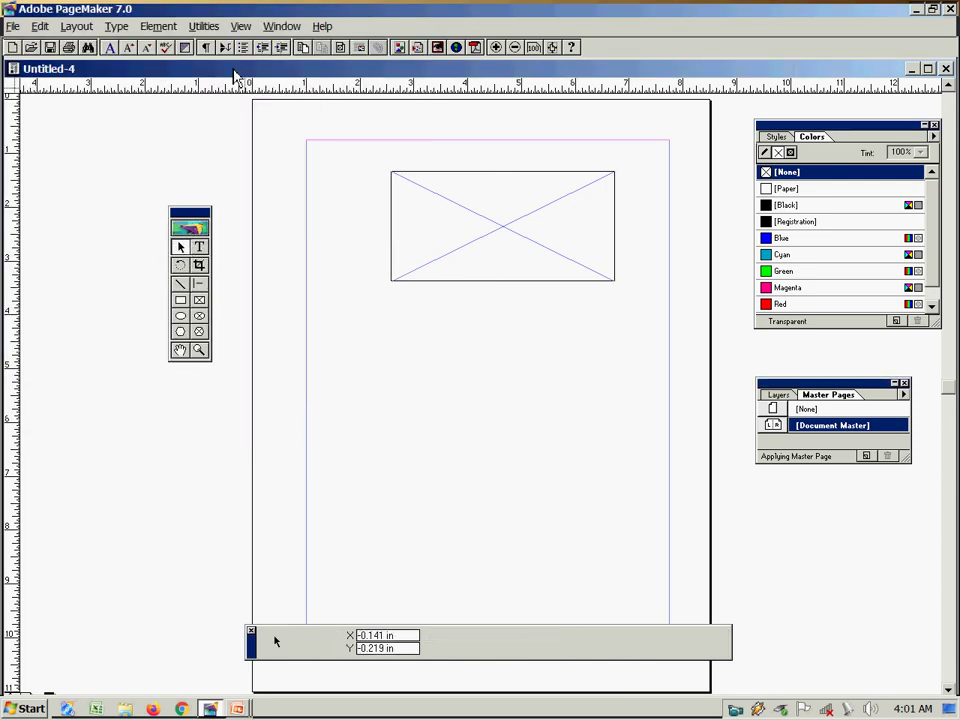
left_click(12, 27)
left_click(58, 171)
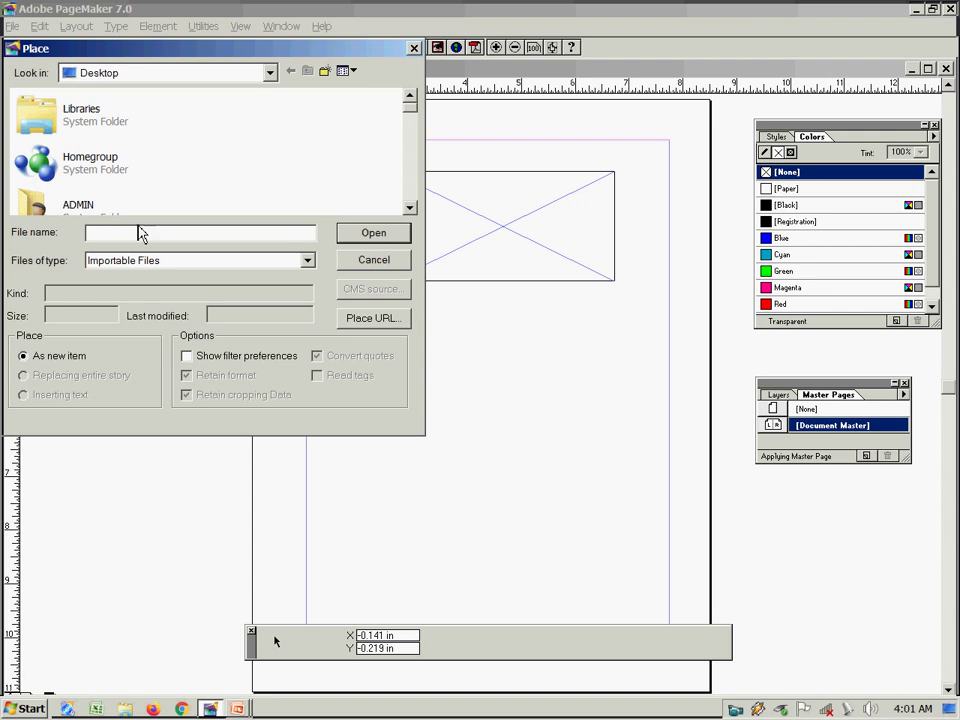
type("ad")
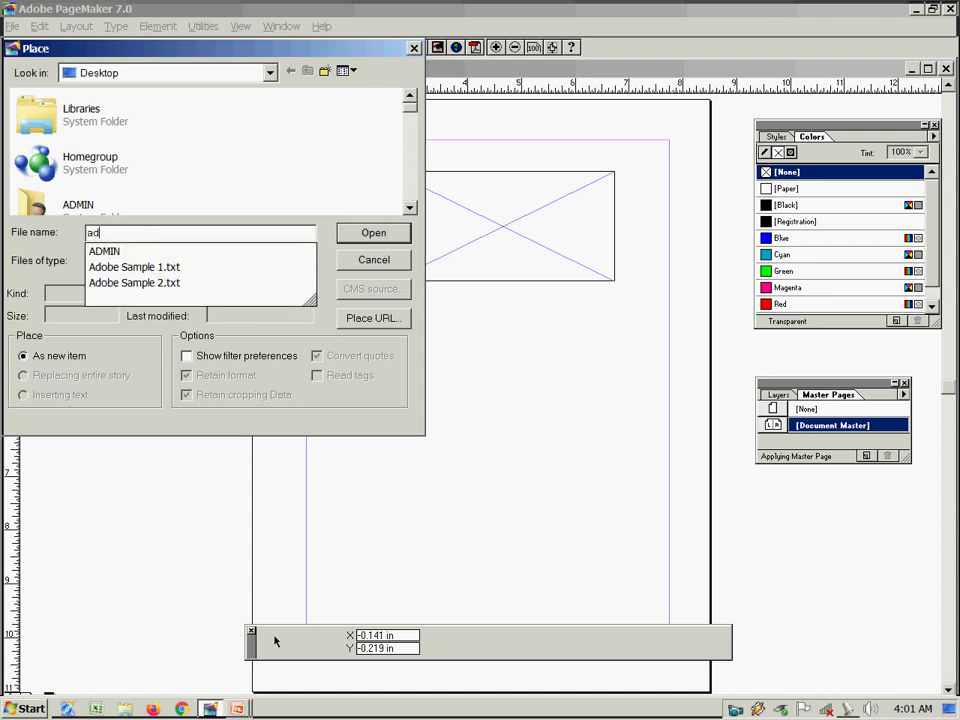
left_click(170, 268)
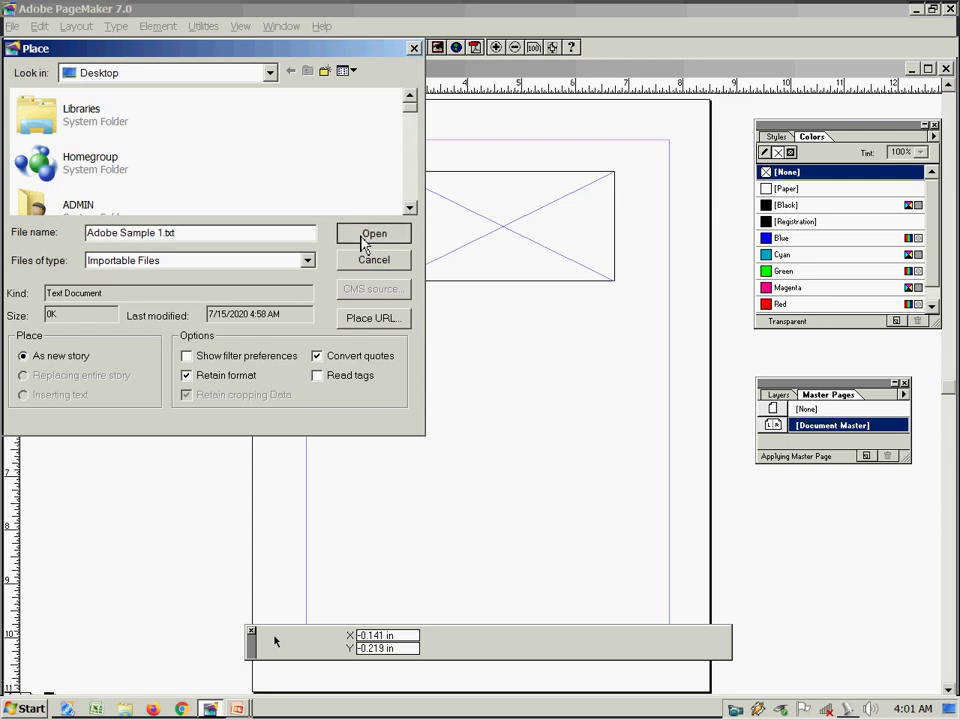
left_click(363, 238)
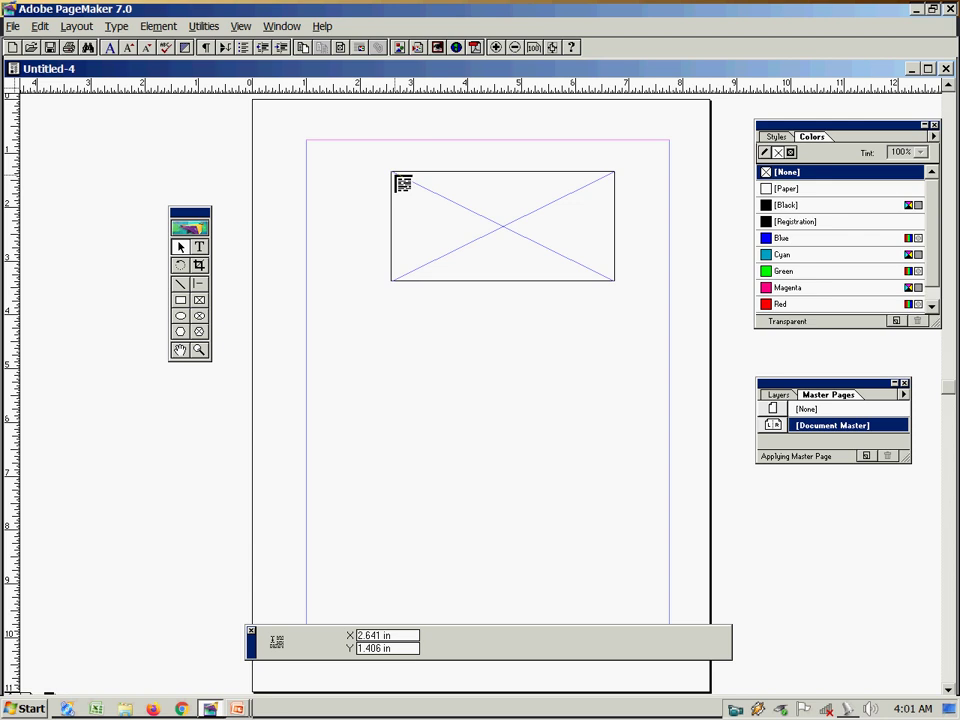
left_click(397, 180)
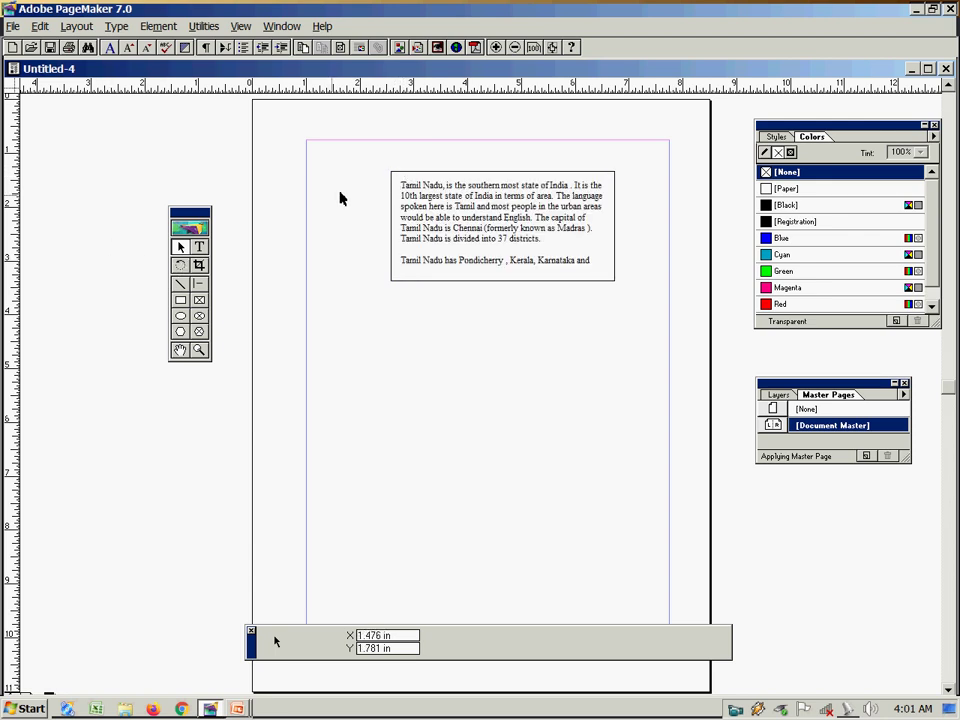
Move the text-filled rectangular frame slightly up and to the left, then deselect it
left_click(410, 177)
mouse_move(408, 177)
left_mouse_down()
mouse_move(304, 272)
mouse_move(471, 229)
mouse_move(467, 208)
mouse_move(406, 166)
left_mouse_up()
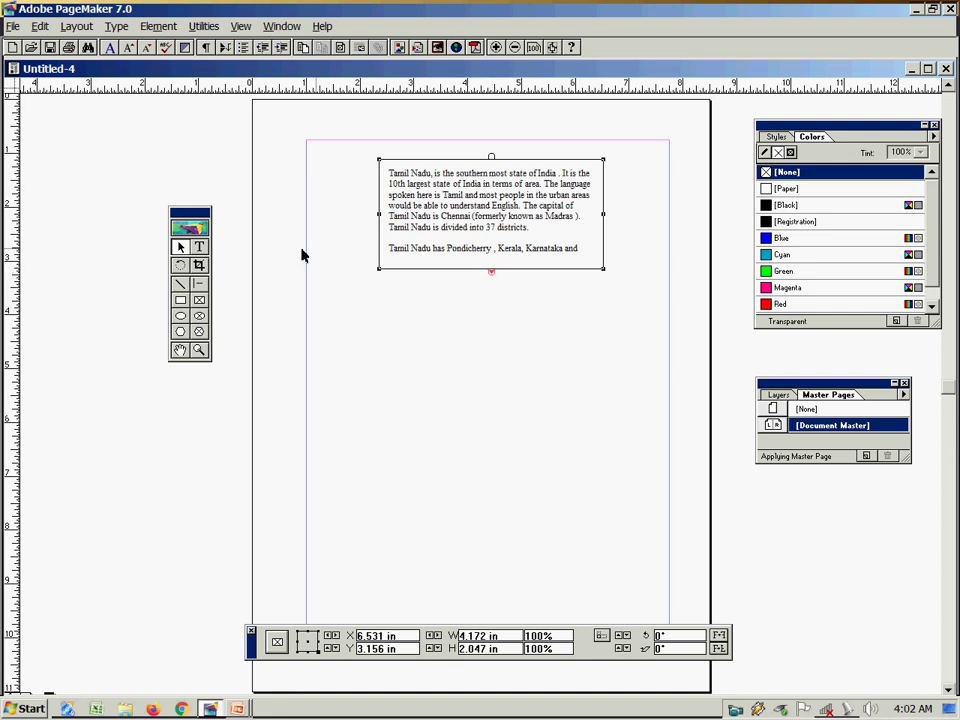
left_click(180, 250)
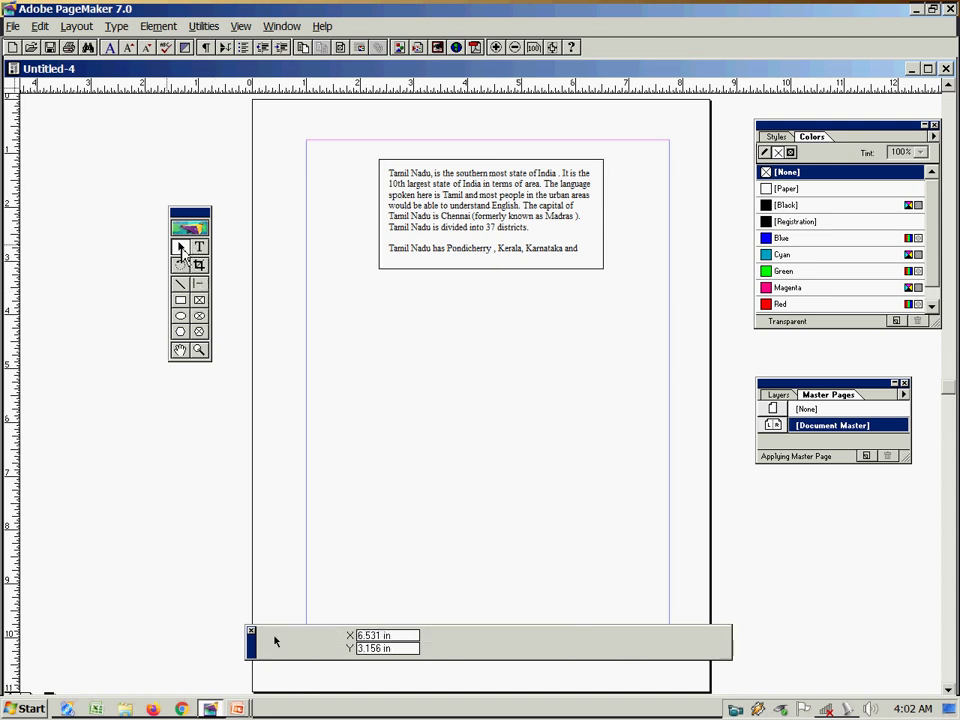
Draw an elliptical frame about 3.83 × 1.72 in under the rectangle and a hexagonal frame about 4.84 × 2.84 in below it
left_click(199, 316)
left_click_drag(379, 291, 584, 382)
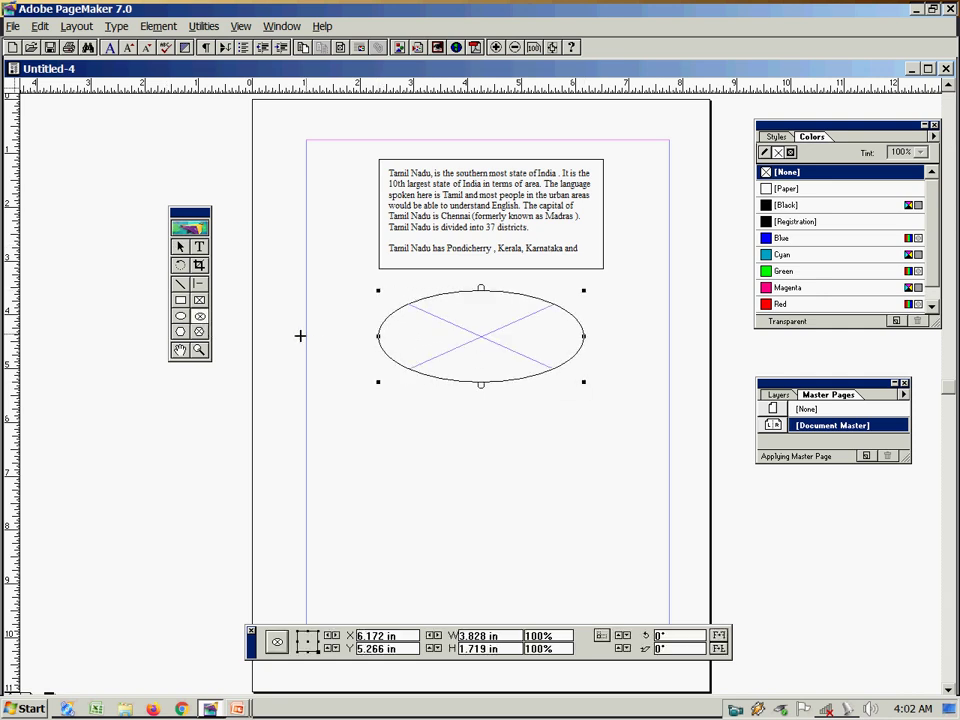
left_click(199, 331)
left_click_drag(349, 417, 607, 569)
Thread the overflow text from the rectangular frame into the elliptical frame, and from there into the hexagonal frame
left_click(180, 247)
left_click(300, 252)
left_click(496, 200)
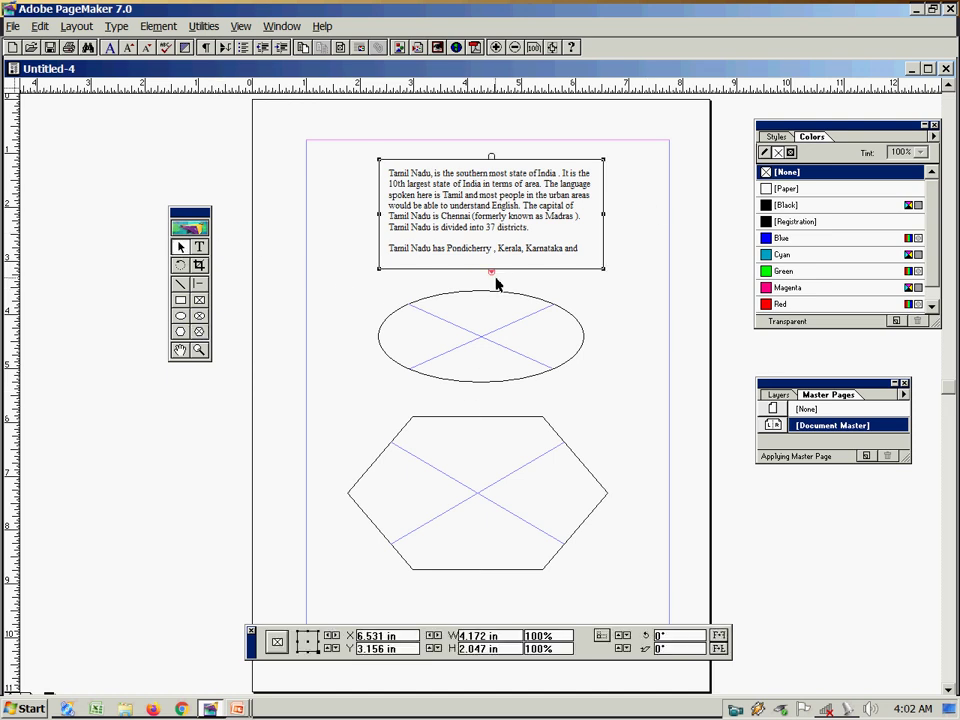
left_click(491, 272)
left_click(434, 319)
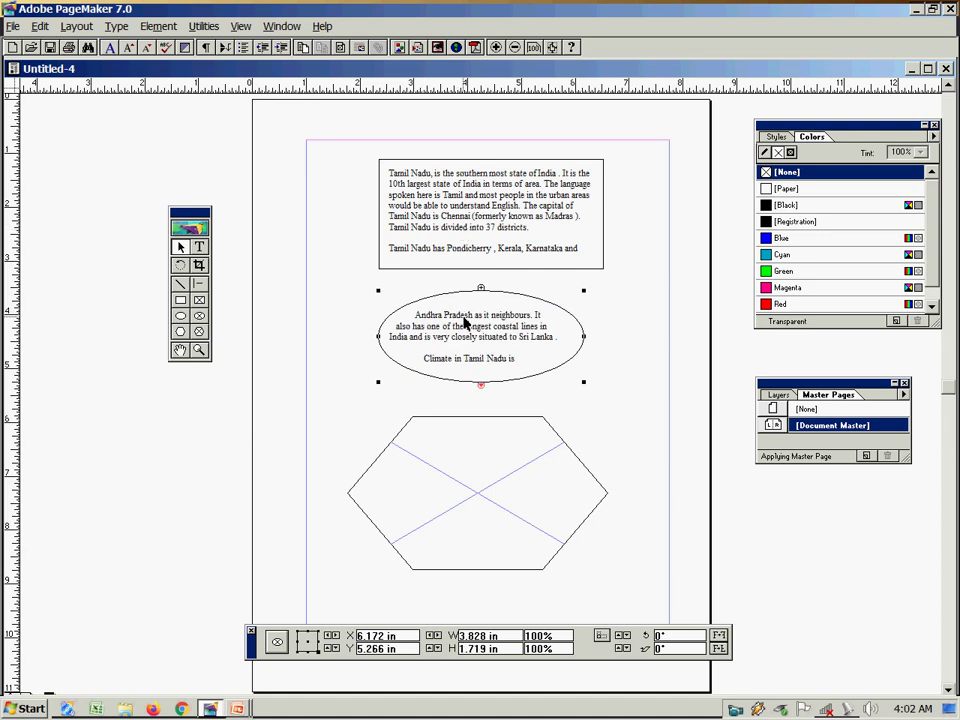
left_click(481, 385)
left_click(412, 444)
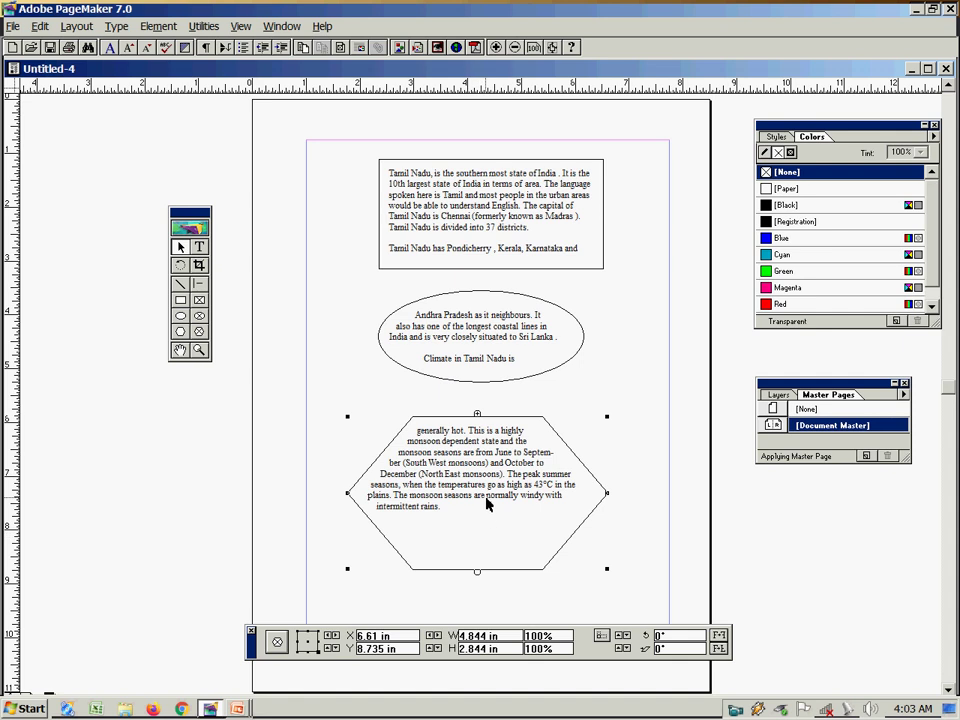
left_click(478, 325)
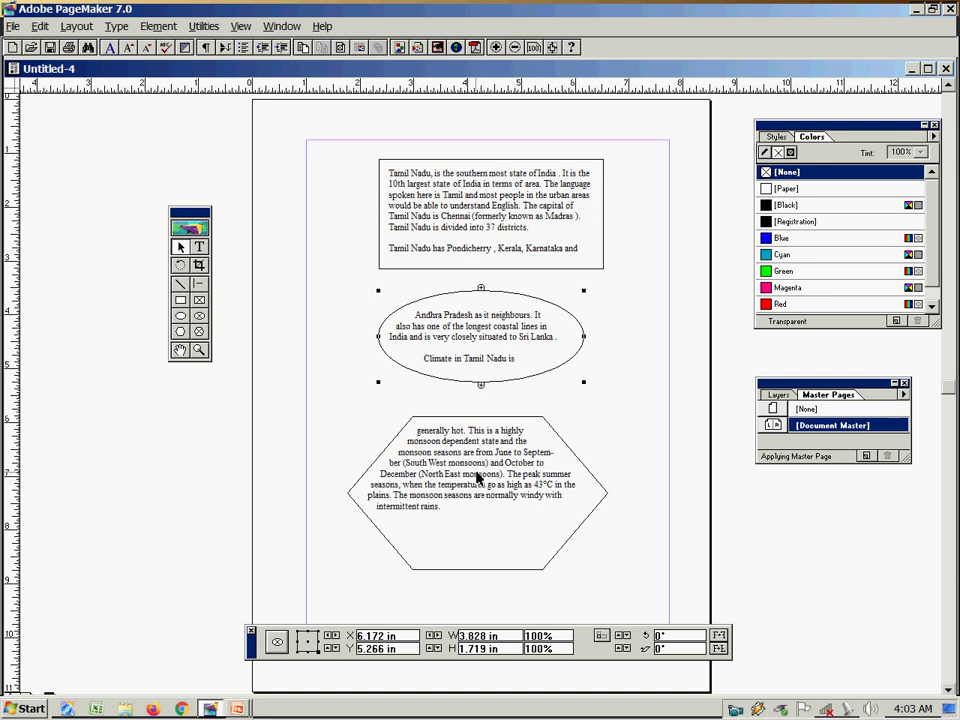
left_click(489, 204)
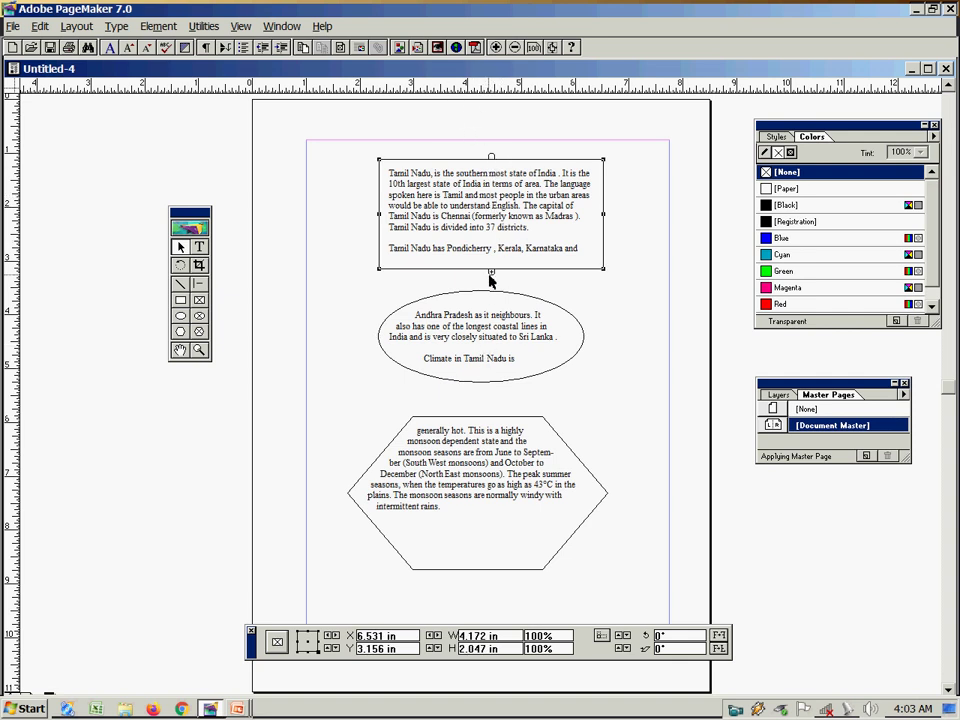
Insert a line of equals signs before the "Climate in Tamil Nadu" paragraph in the elliptical frame
left_click(201, 249)
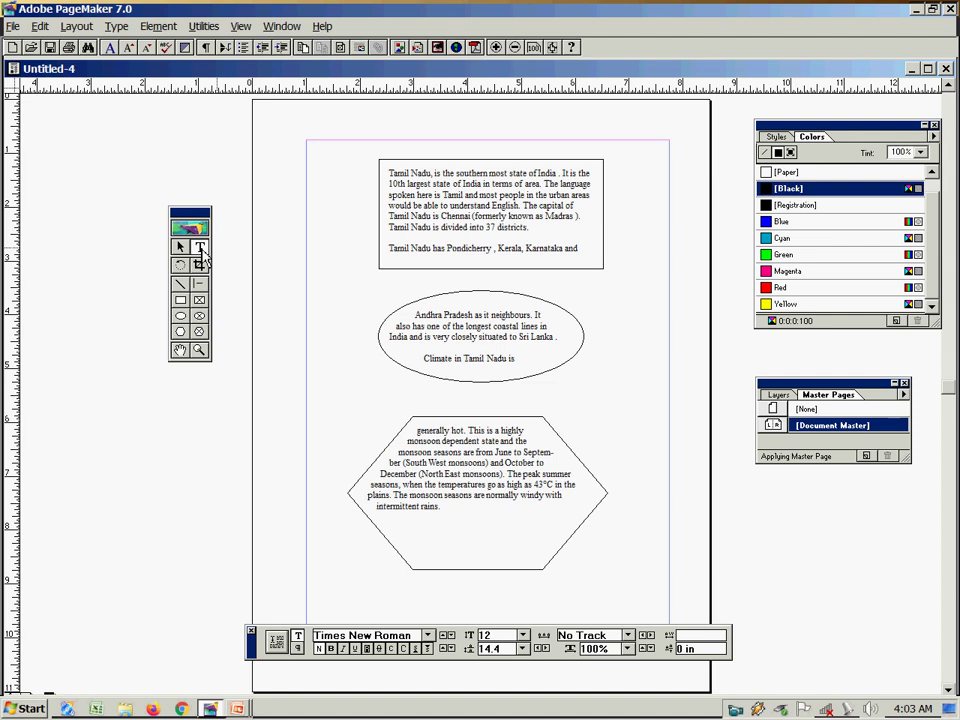
left_click(424, 350)
key("Return")
type("==========")
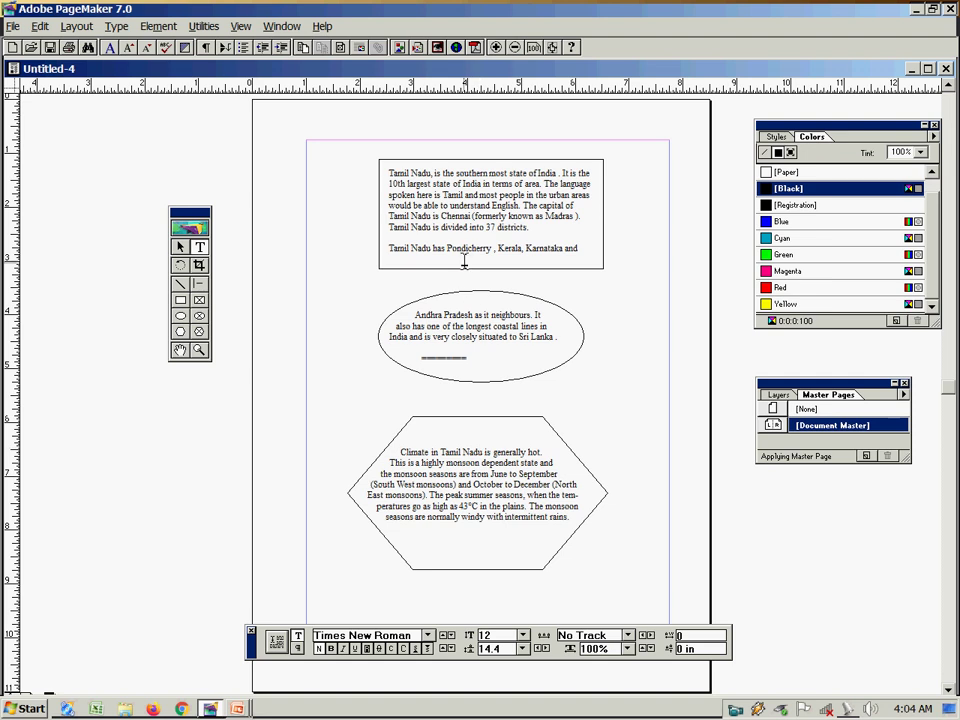
Select all three threaded frames together to examine the links between them
left_click(180, 248)
left_click(480, 230)
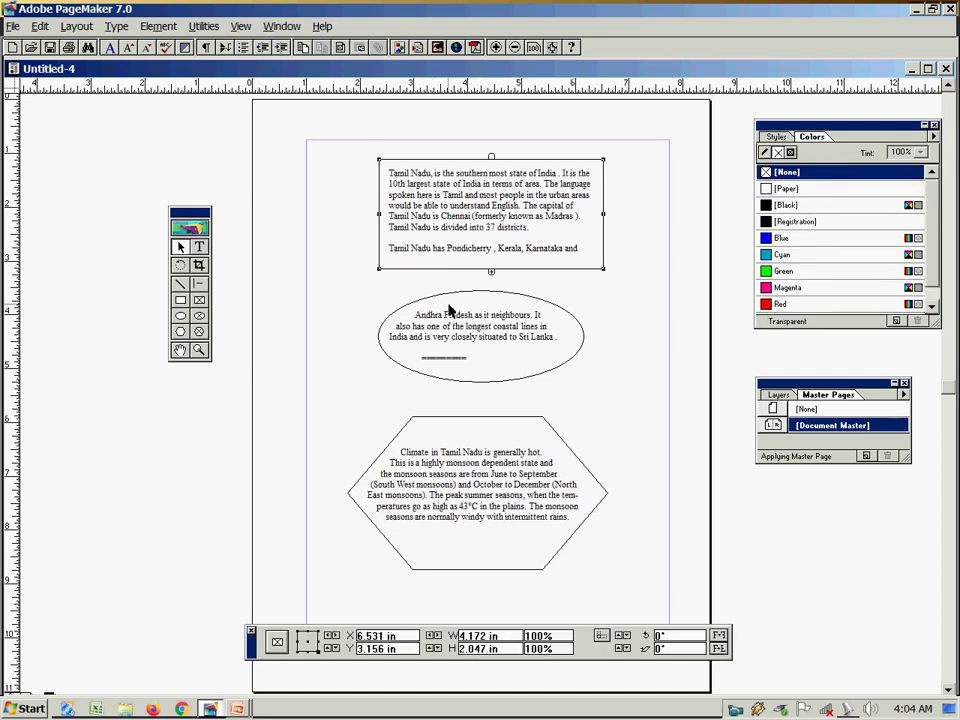
left_click_drag(333, 155, 590, 582)
left_click_drag(320, 122, 632, 606)
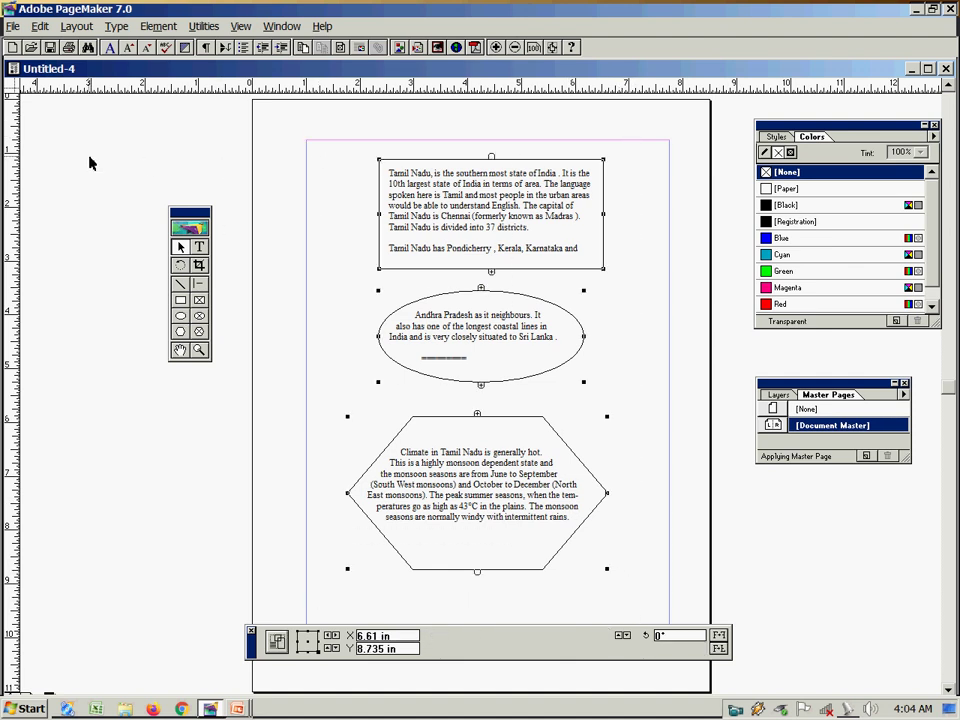
Close the current document without saving it and create a new blank document
left_click(945, 68)
left_click(498, 415)
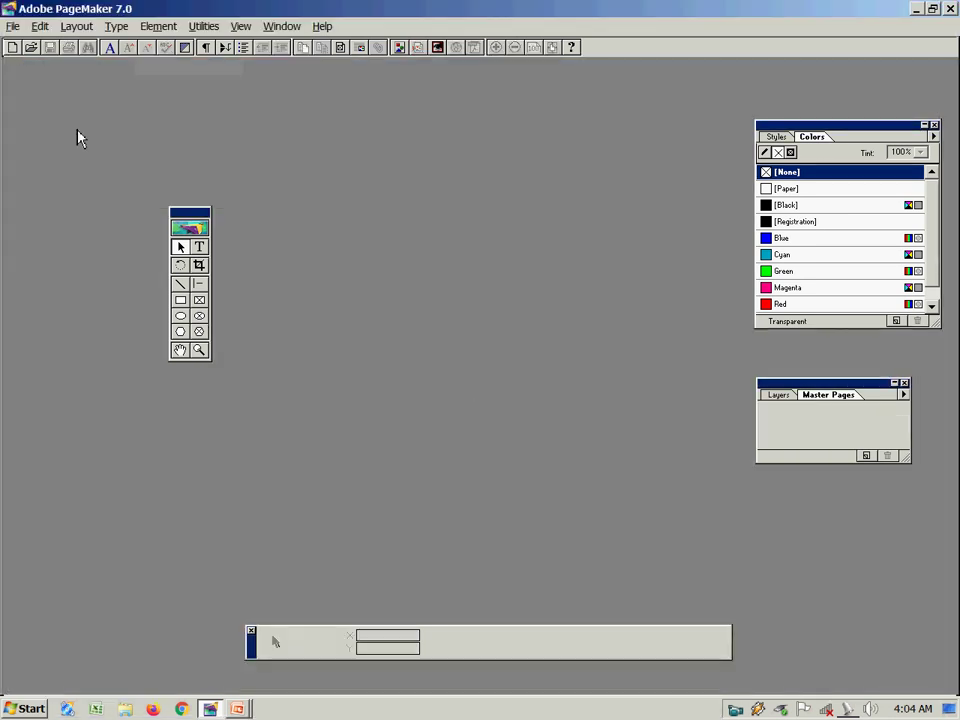
left_click(13, 47)
left_click(600, 204)
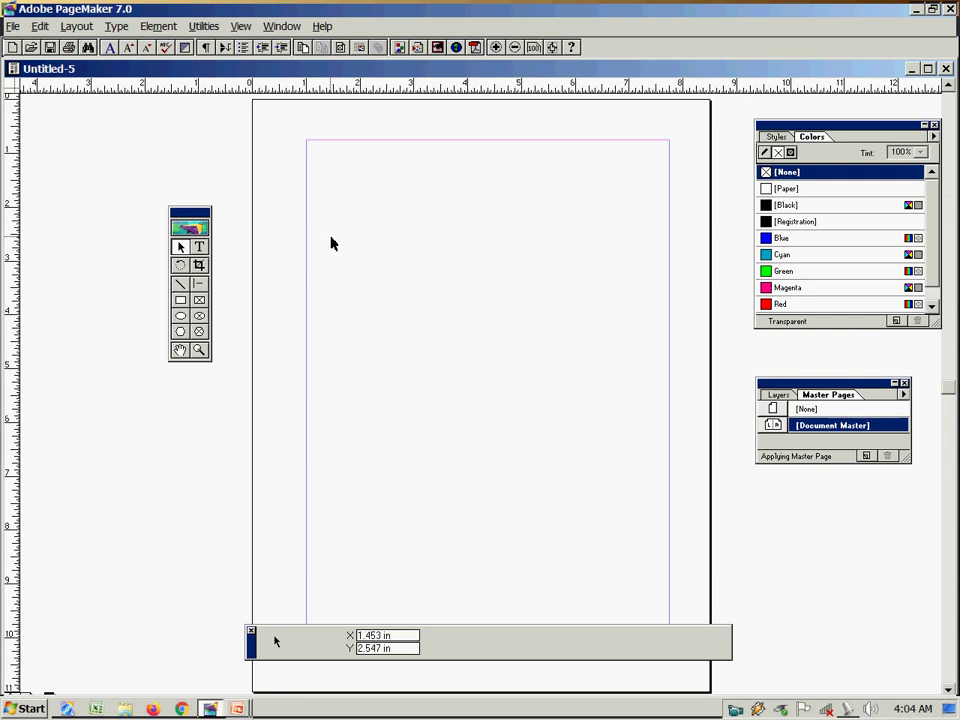
Add a text block about 4.21 in wide near the top of the page reading "Welcome to BMS"
left_click(199, 246)
left_click_drag(363, 188, 579, 253)
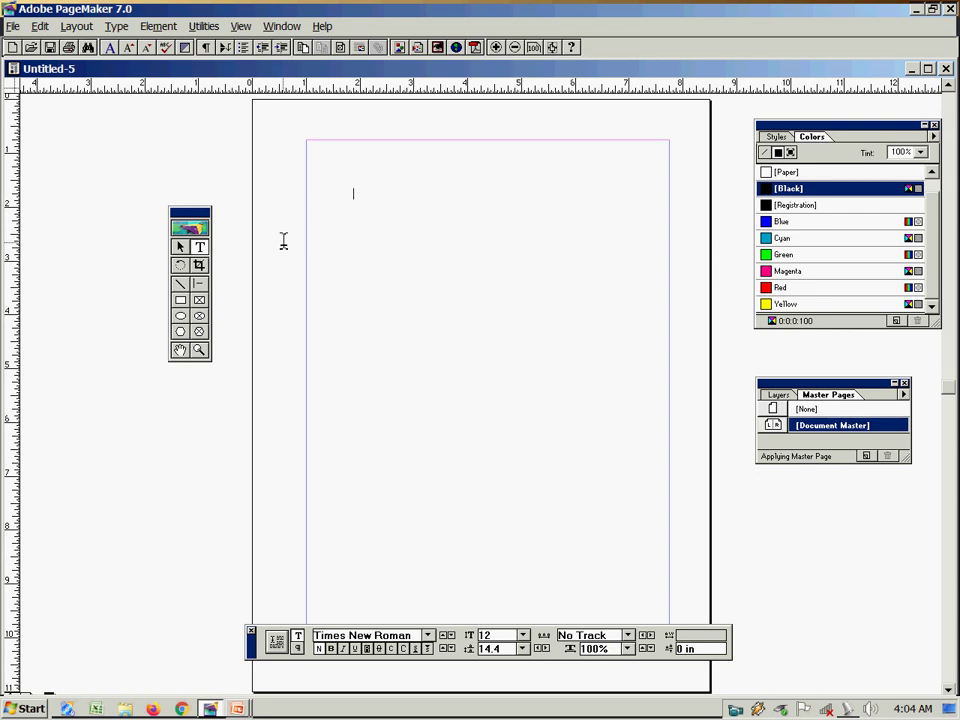
type("Welc")
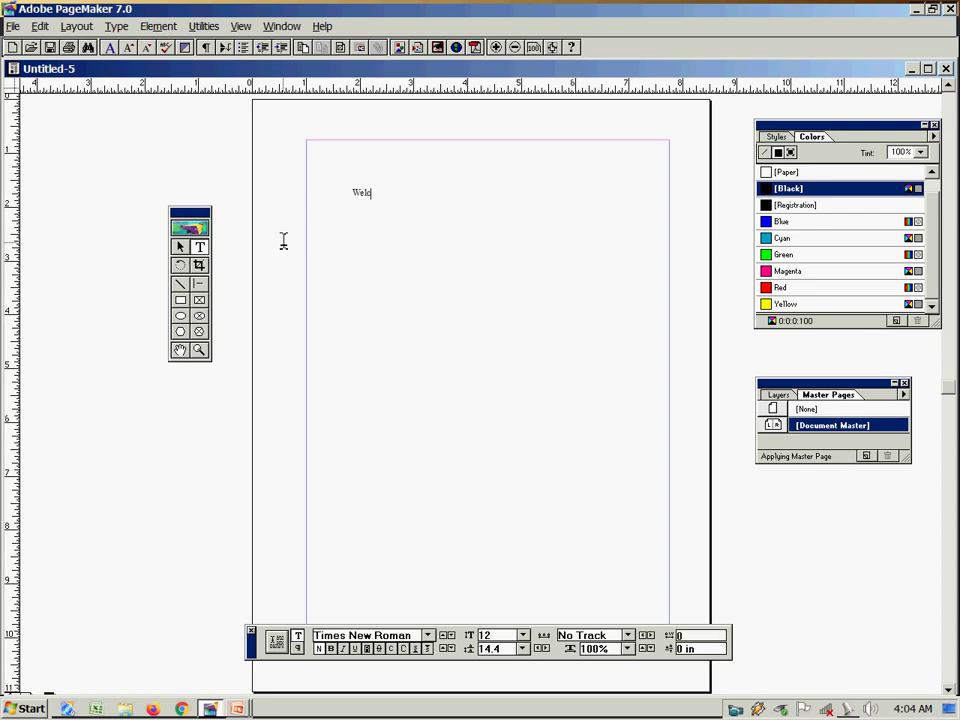
type("ome to BMS")
left_click(460, 315)
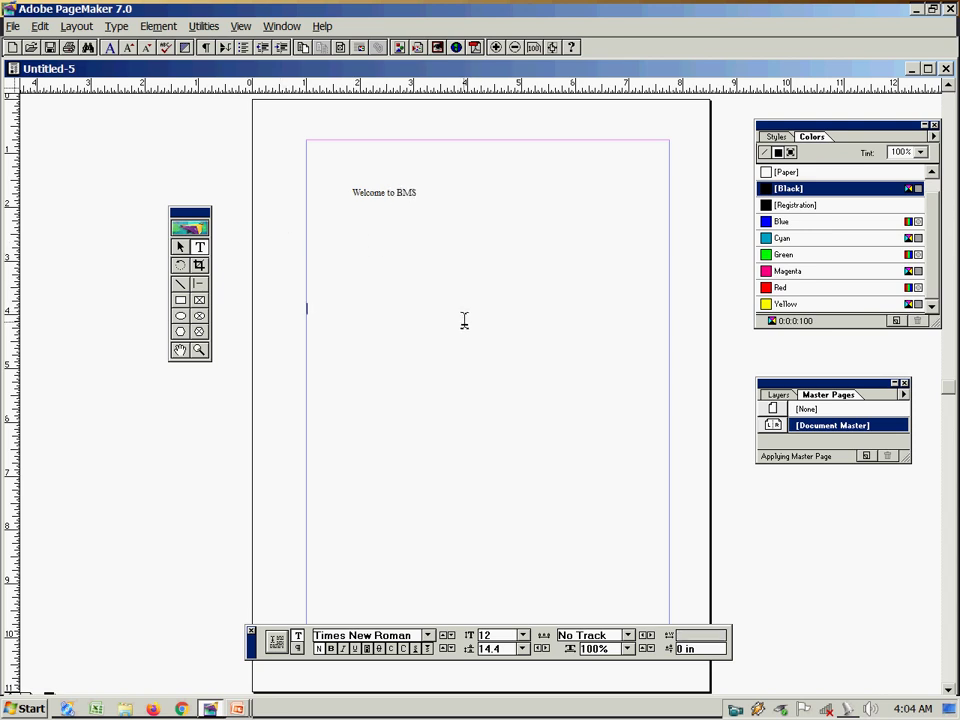
Draw a hexagonal frame about 4.58 in wide and 2.56 in high below the text block
left_click(199, 333)
left_click_drag(348, 268, 594, 406)
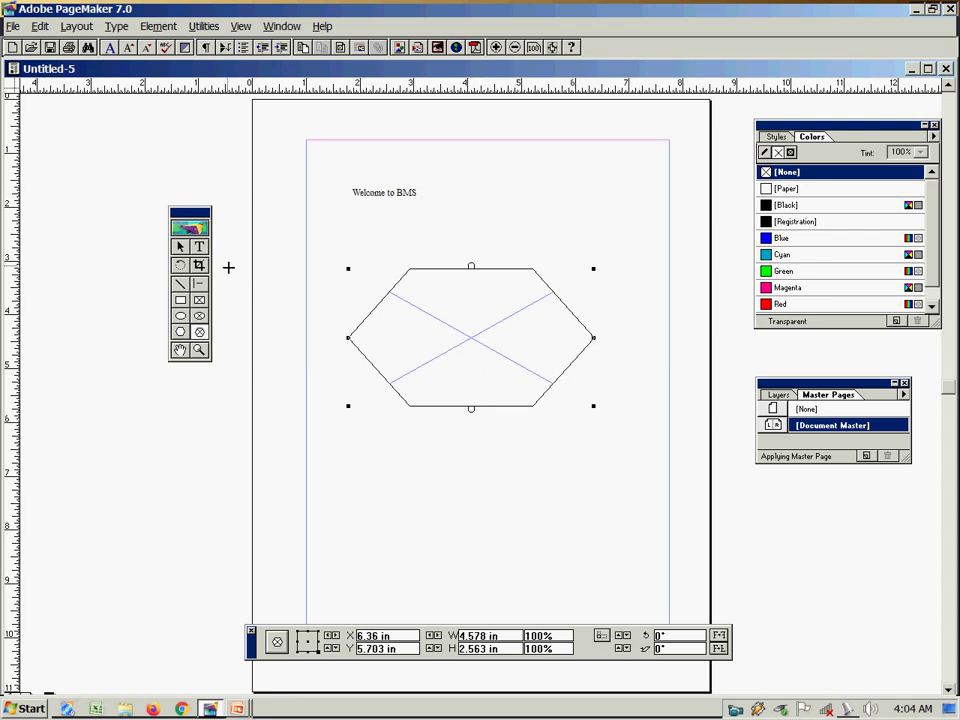
left_click(180, 247)
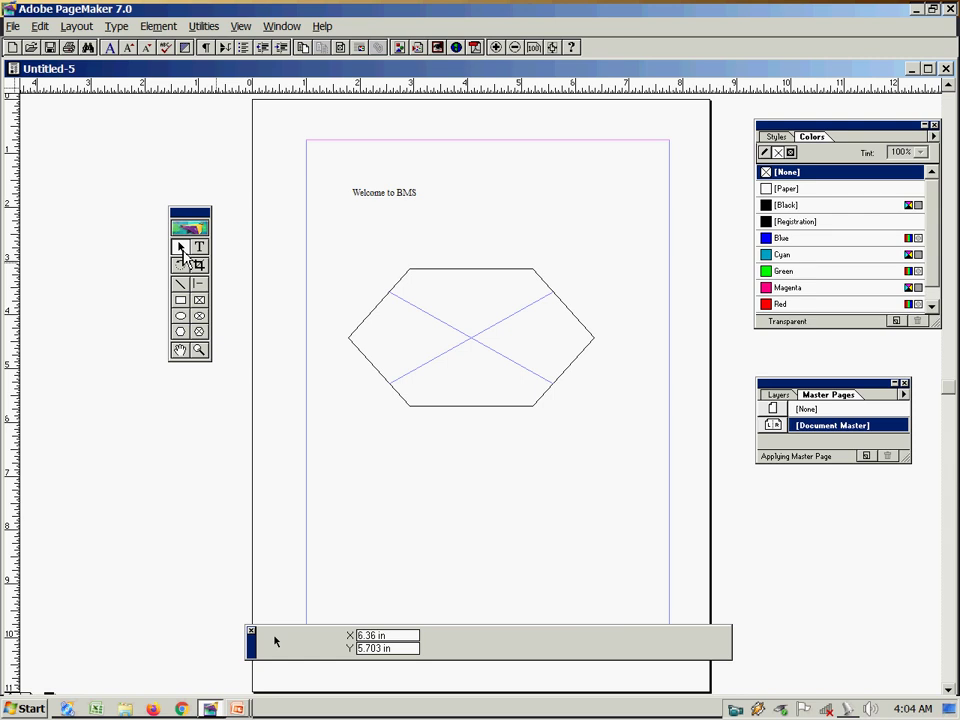
Attach the "Welcome to BMS" text block to the hexagonal frame as its content and move the frame up near the top margin
left_click(396, 202)
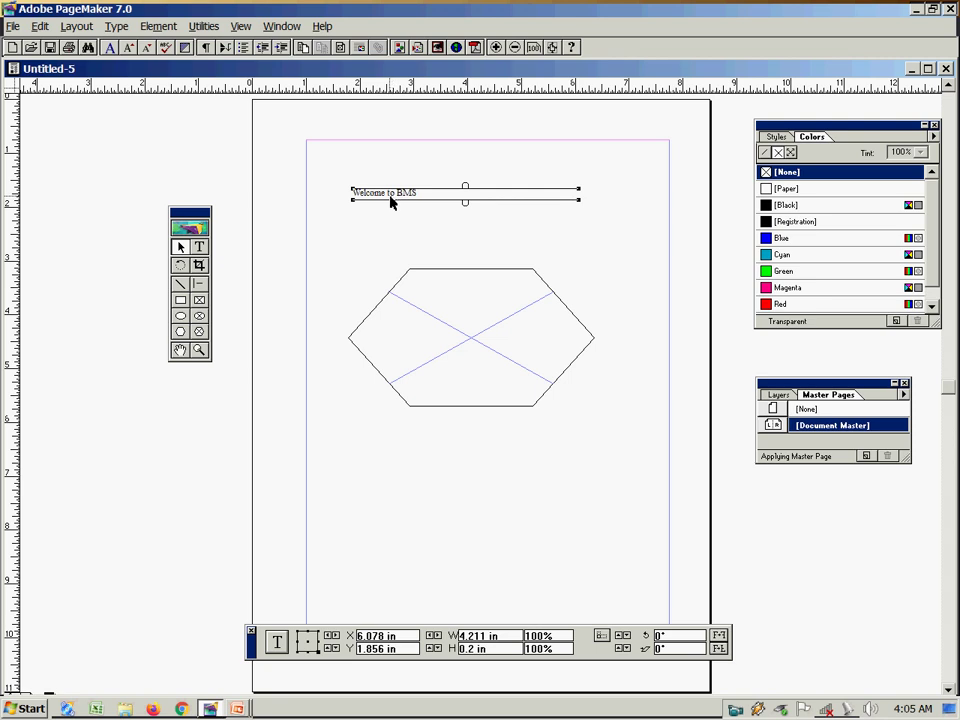
left_click(428, 321)
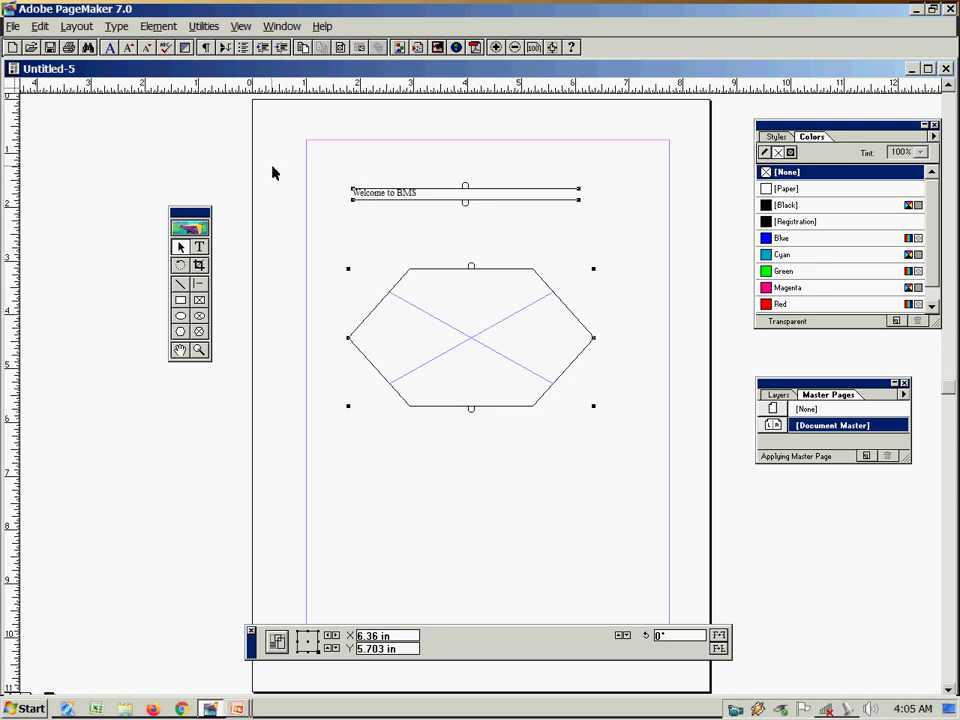
left_click(160, 30)
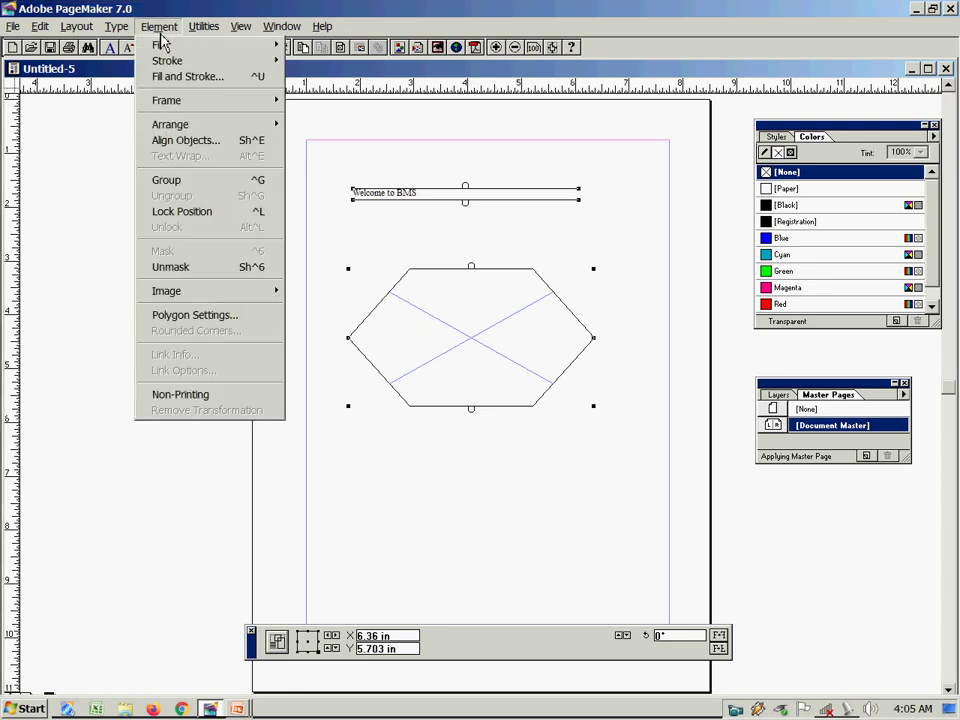
mouse_move(186, 104)
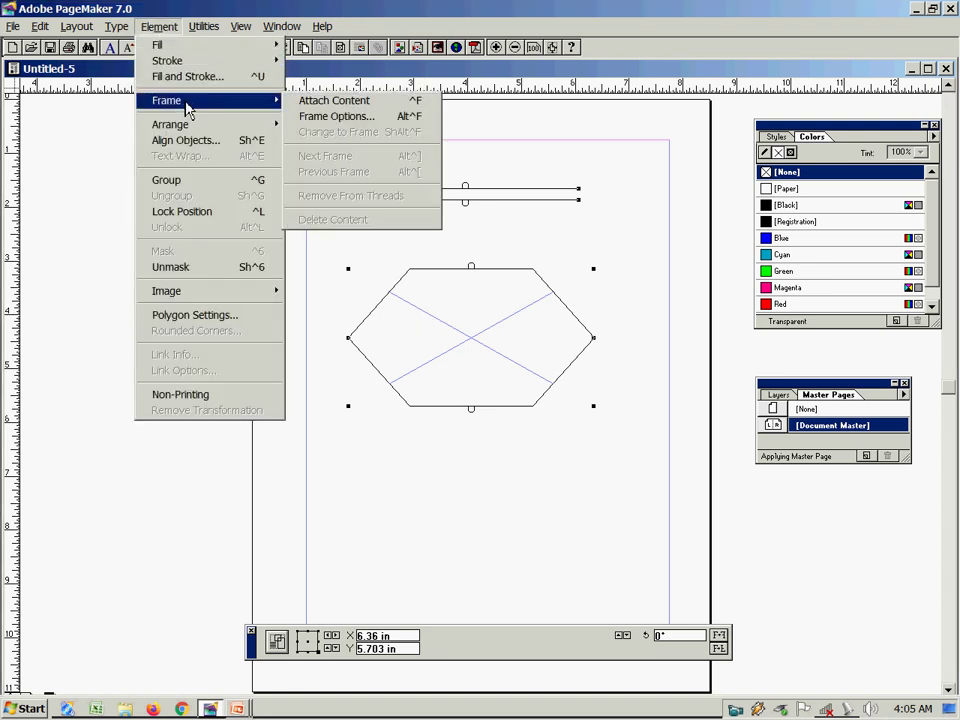
left_click(328, 104)
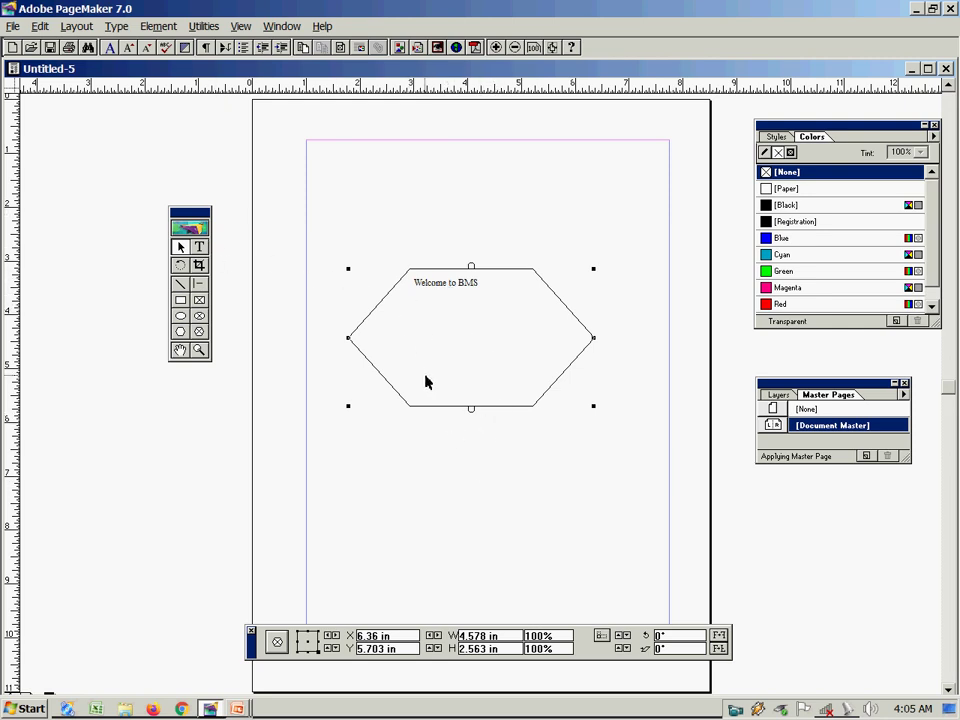
left_click_drag(362, 334, 388, 236)
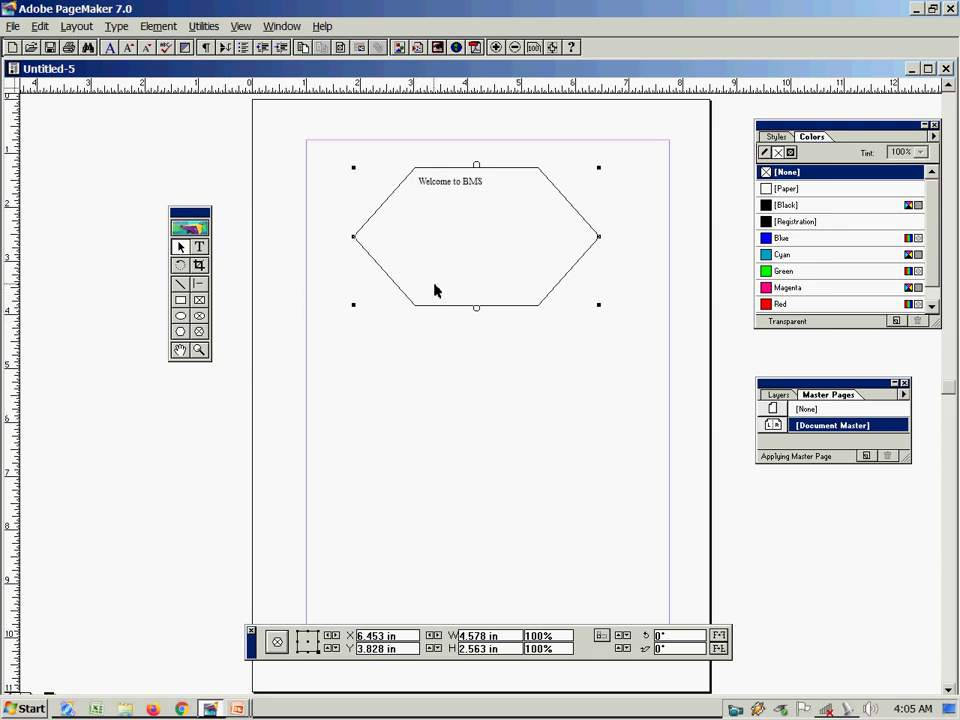
Separate the "Welcome to BMS" text from the hexagonal frame, moving the text to the lower page and the frame to the upper part
left_click(157, 26)
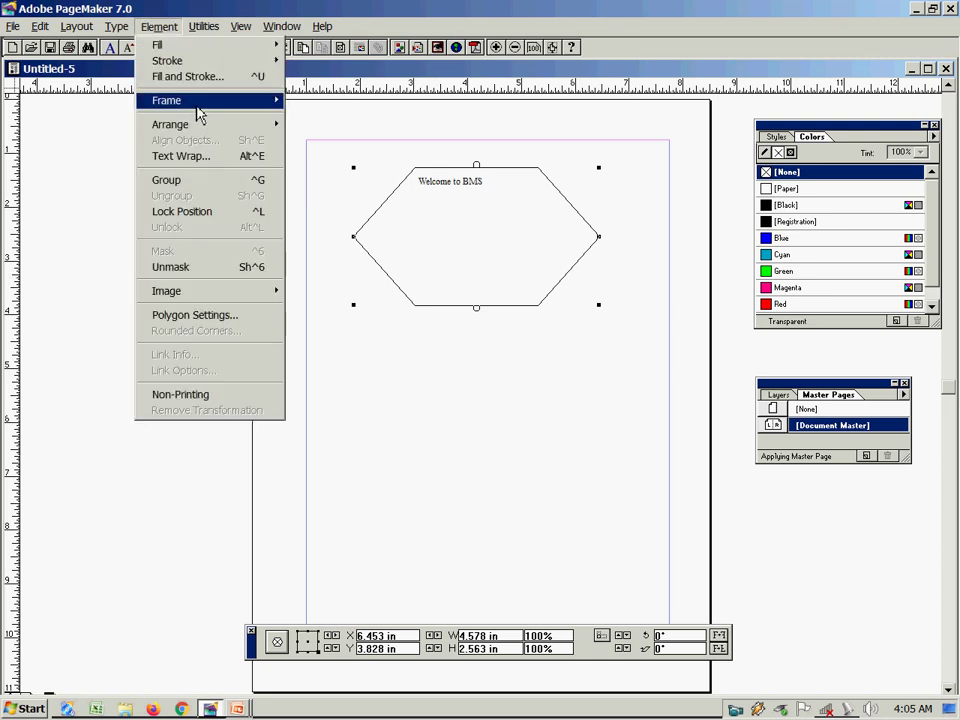
mouse_move(198, 113)
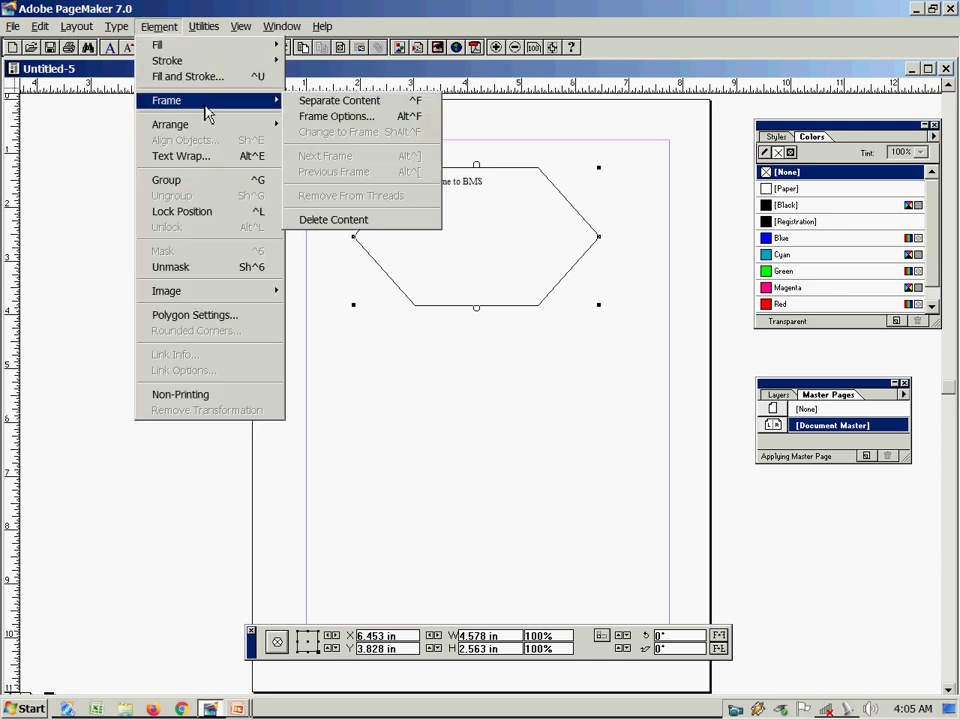
left_click(318, 104)
left_click_drag(399, 189, 398, 425)
left_click(512, 298)
left_click_drag(512, 298, 606, 371)
left_click_drag(402, 432, 343, 514)
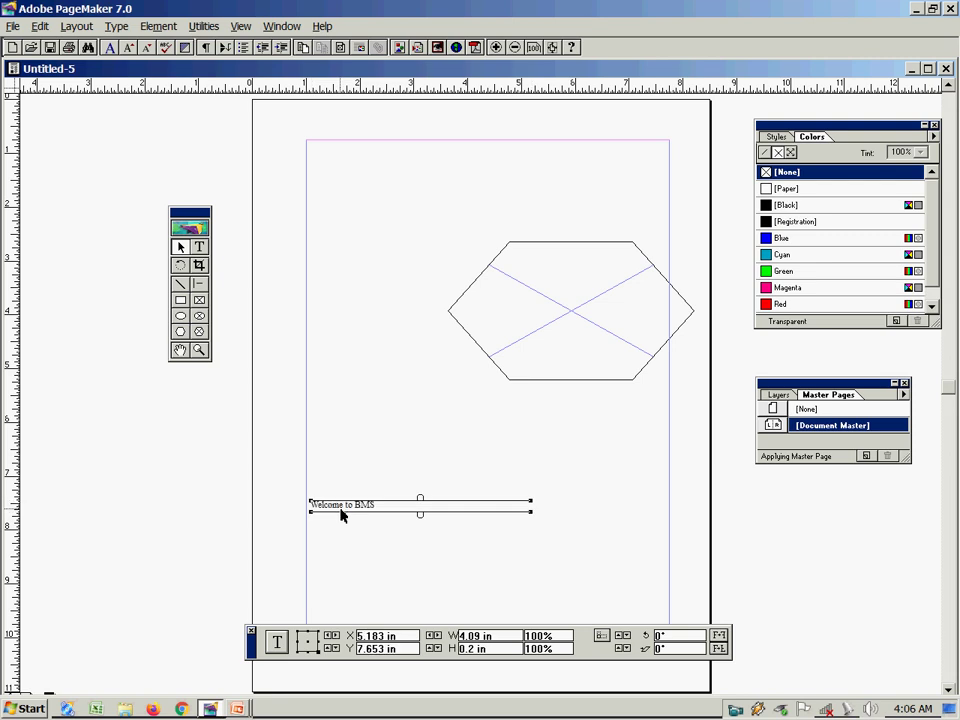
left_click_drag(522, 288, 406, 267)
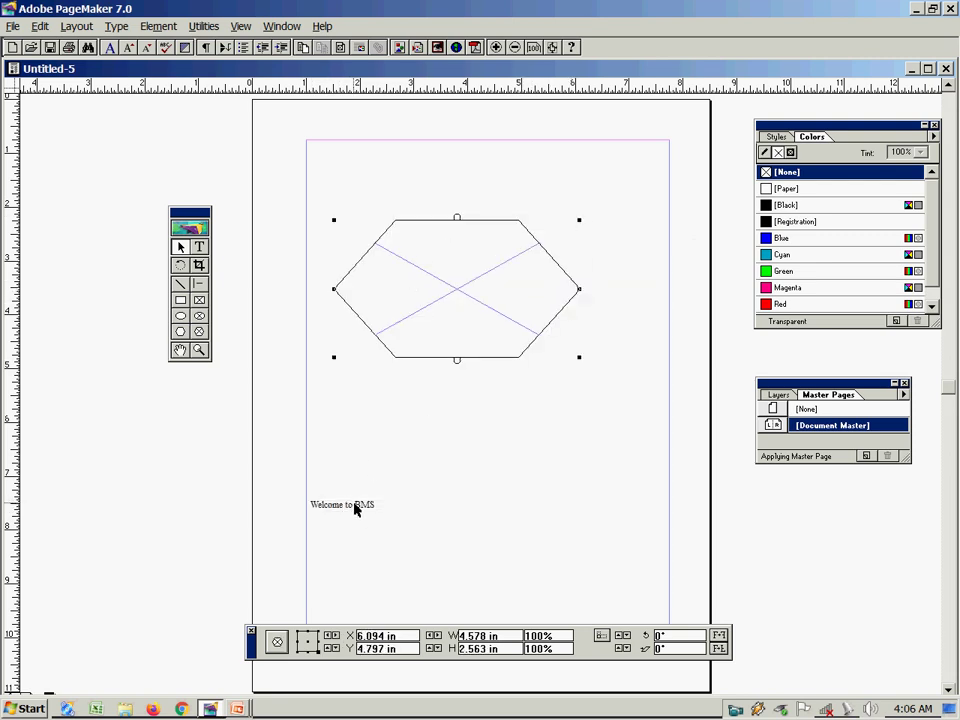
Select the hexagonal frame together with the "Welcome to BMS" text block and attach the text as the frame's content
left_click(357, 512)
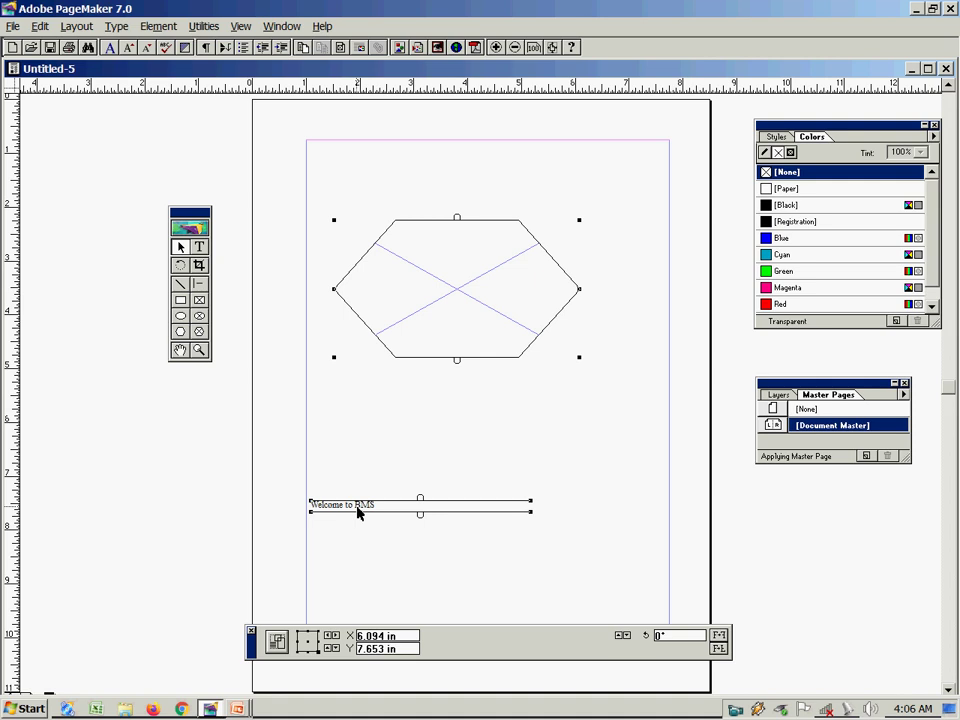
left_click(155, 28)
mouse_move(193, 100)
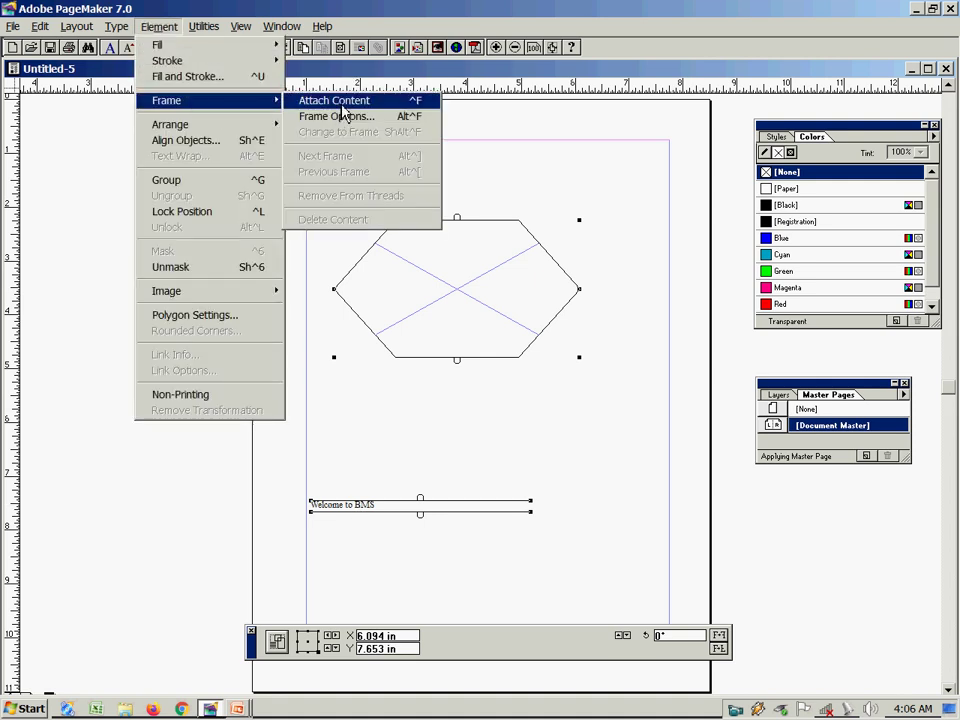
left_click(342, 104)
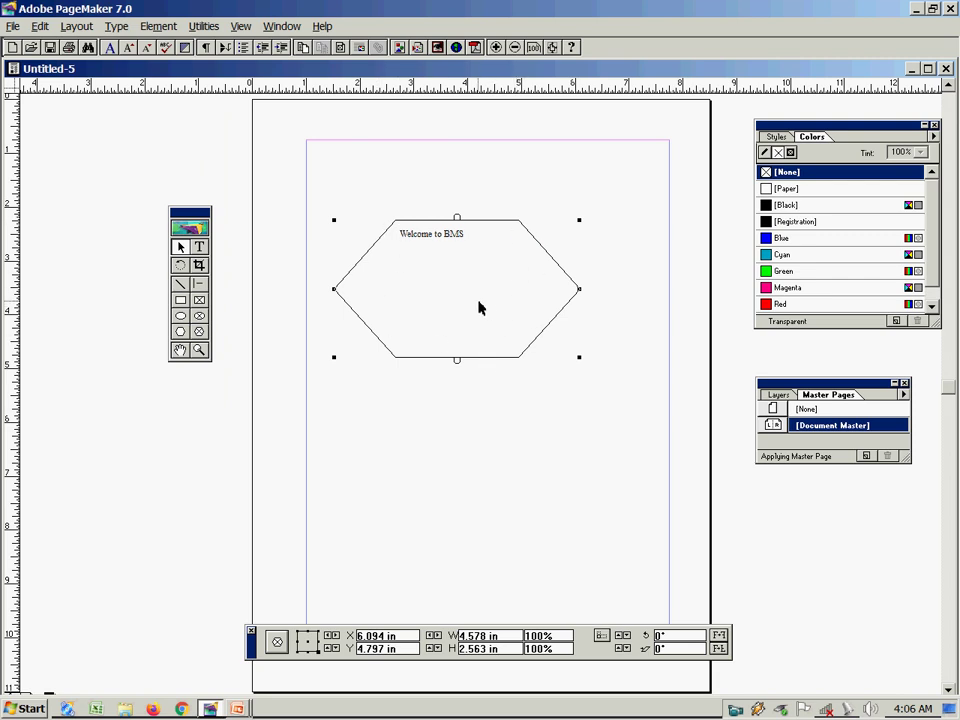
Delete the text content of the hexagonal frame, keeping the frame itself
left_click(162, 28)
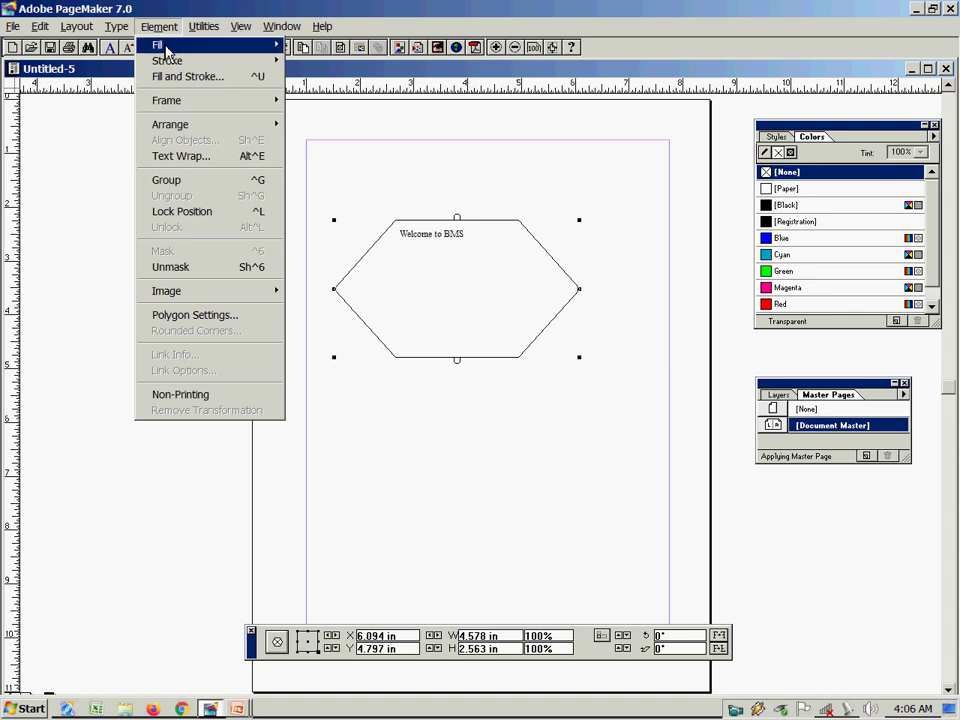
mouse_move(179, 107)
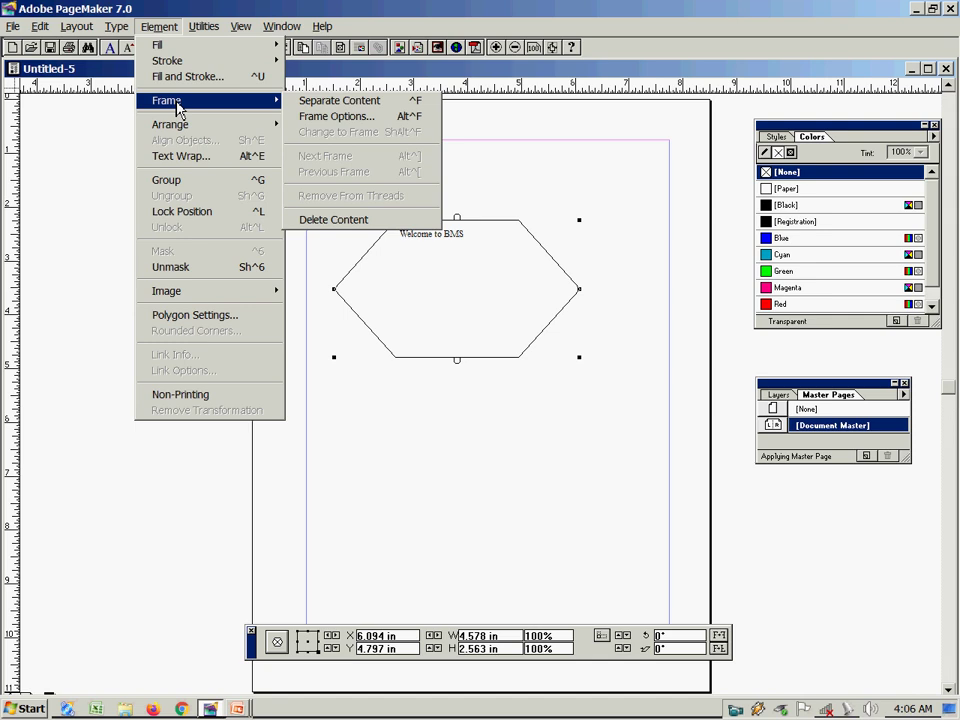
left_click(340, 220)
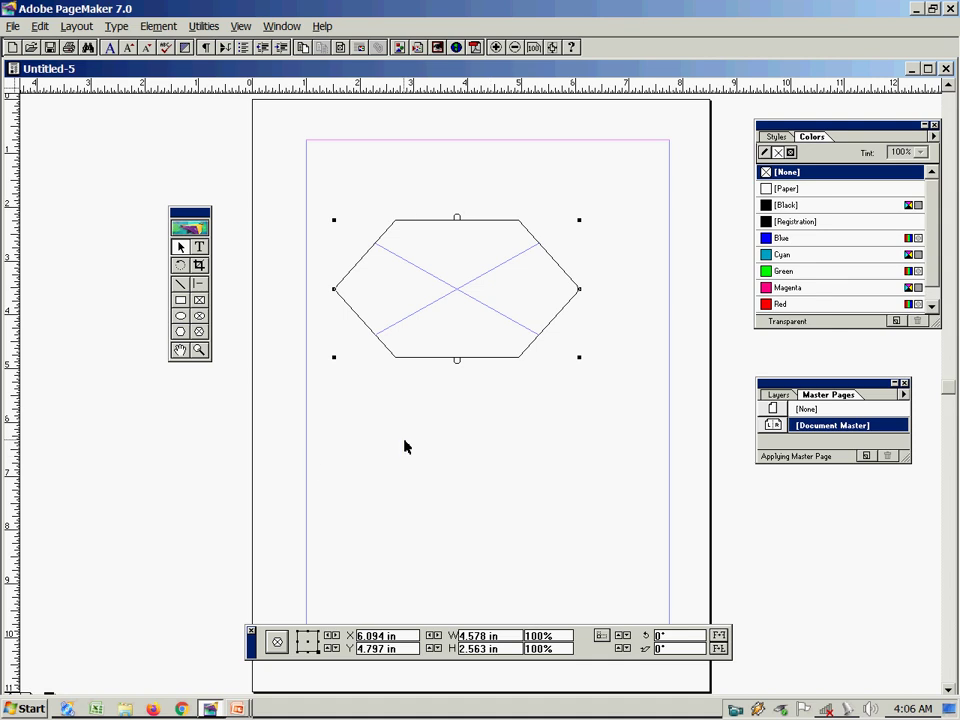
Switch to the PowerPoint slide show to review the "Placing a text in a Frame Tool" slide, and return to PageMaker
key("alt+Tab")
key("alt+Tab")
key("alt+Tab")
key("alt+Tab")
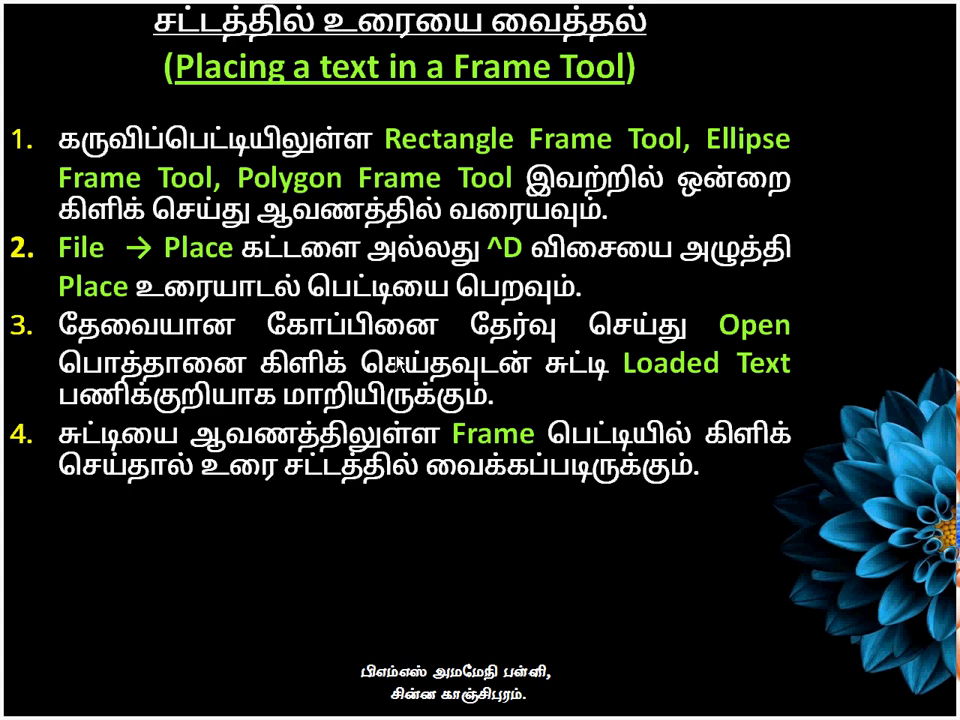
key("alt+Tab")
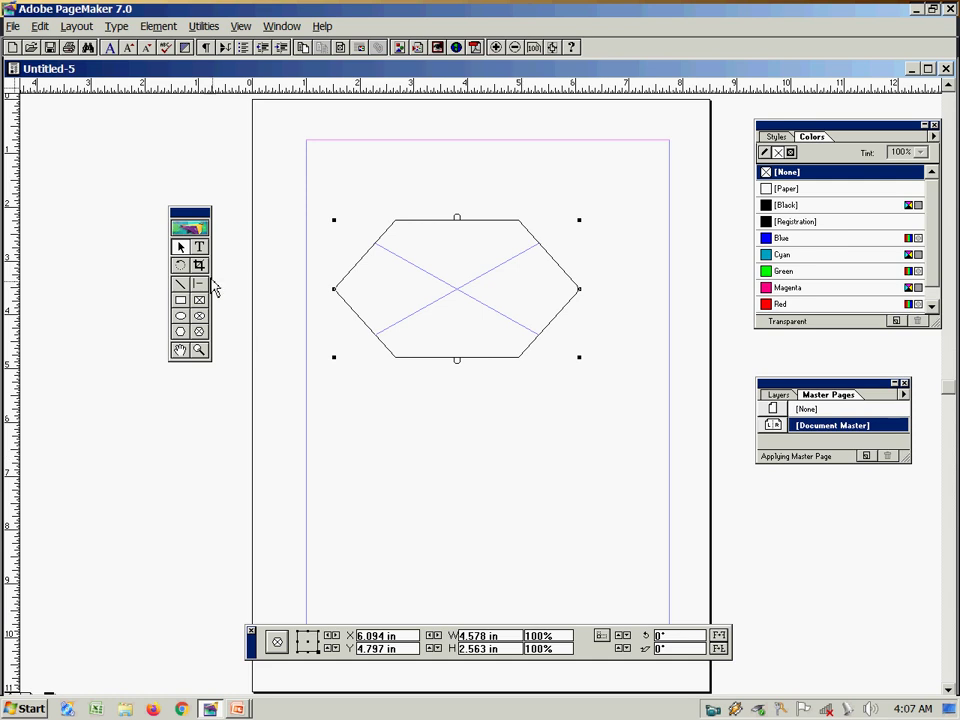
Place the text file Adobe Sample 1.txt as a new item inside the empty hexagonal frame
left_click(180, 247)
left_click(12, 27)
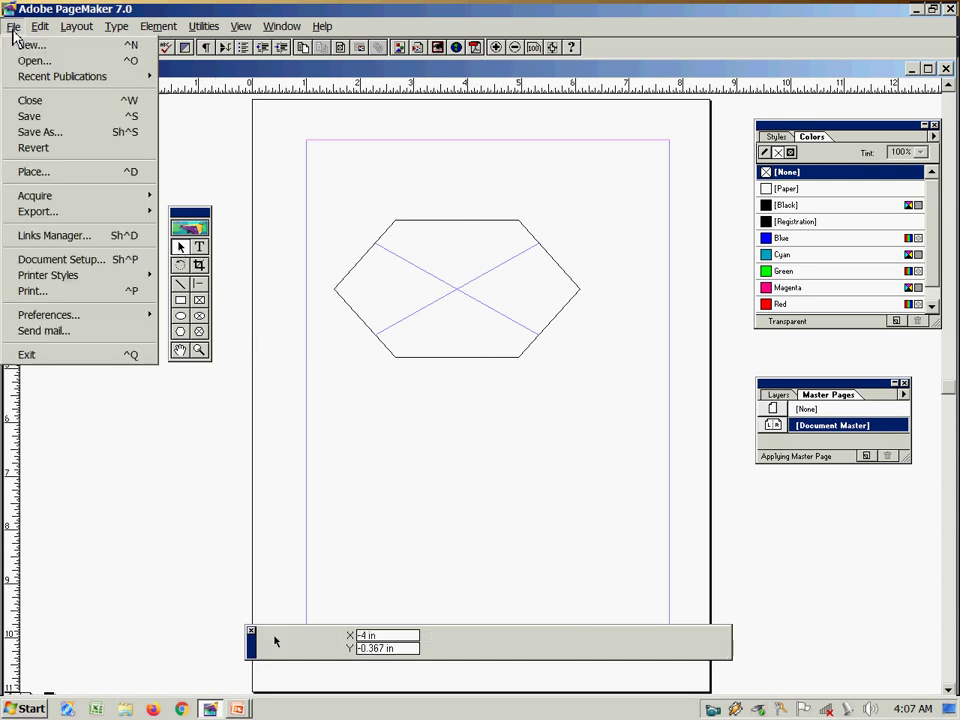
left_click(45, 171)
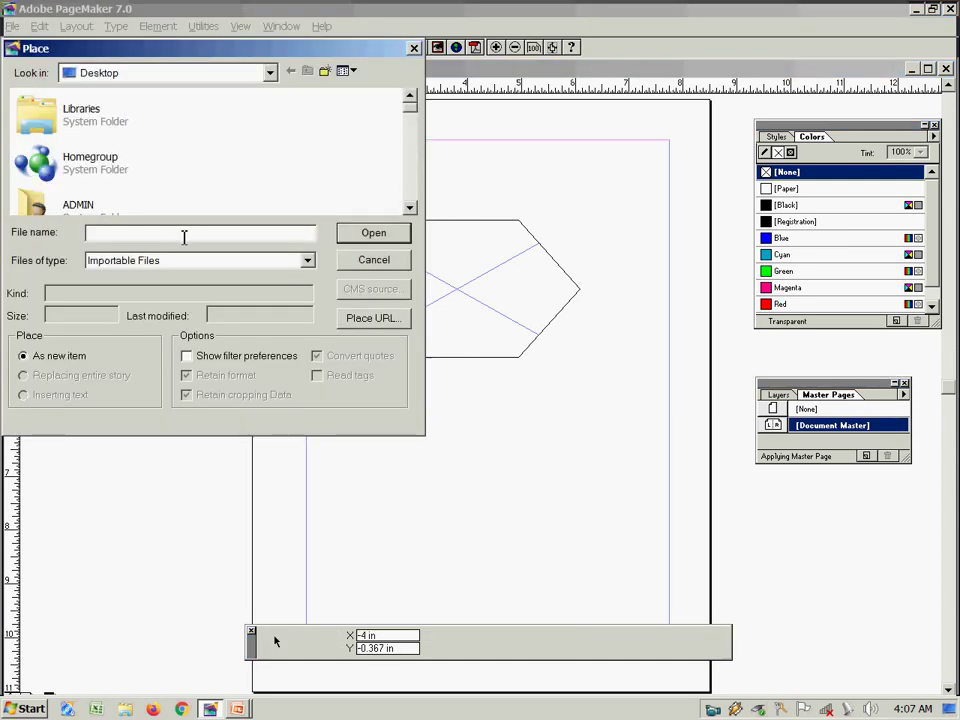
type("ADO")
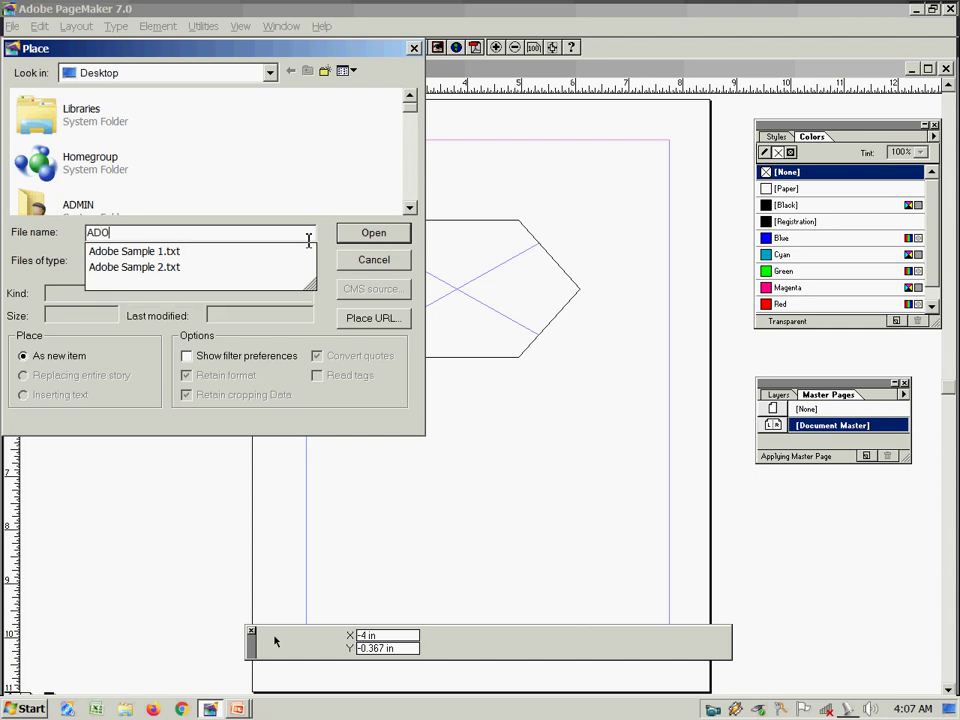
left_click(150, 251)
left_click(356, 238)
left_click(410, 245)
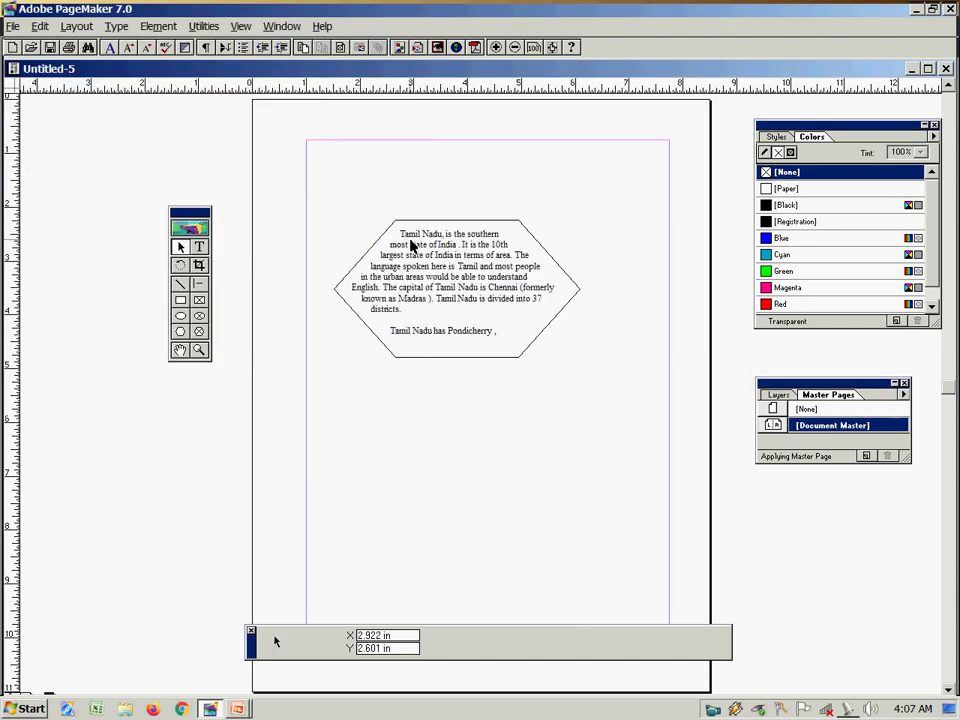
Switch to the PowerPoint slide show and advance it to the next slide
key("alt+Tab")
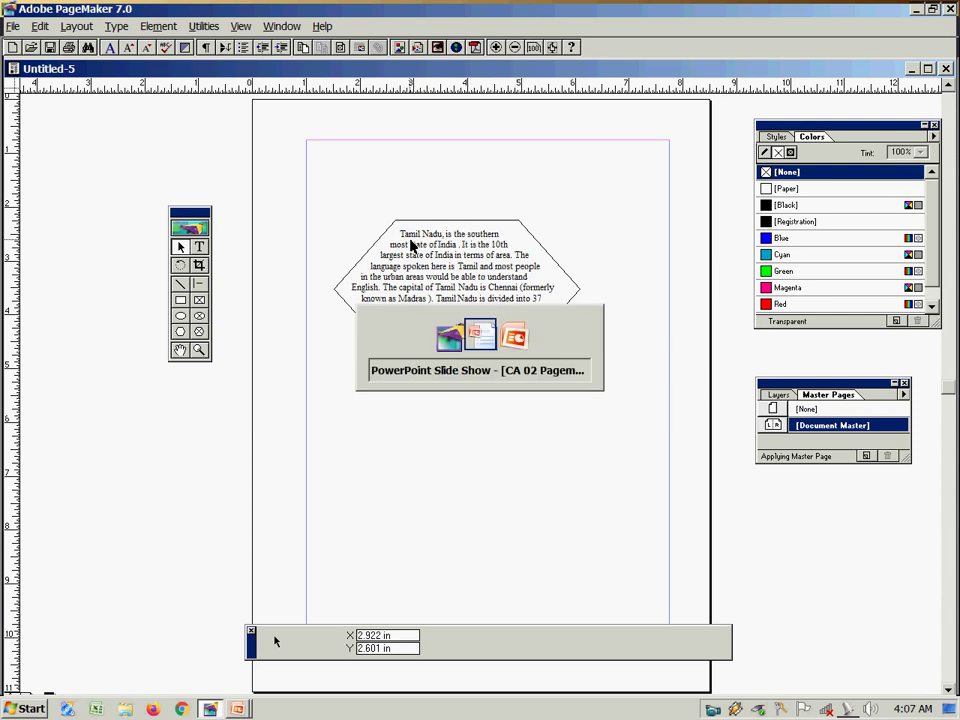
key("alt+Tab")
key("alt+shift+Tab")
key("alt+Tab")
key("alt+Tab")
left_click(336, 261)
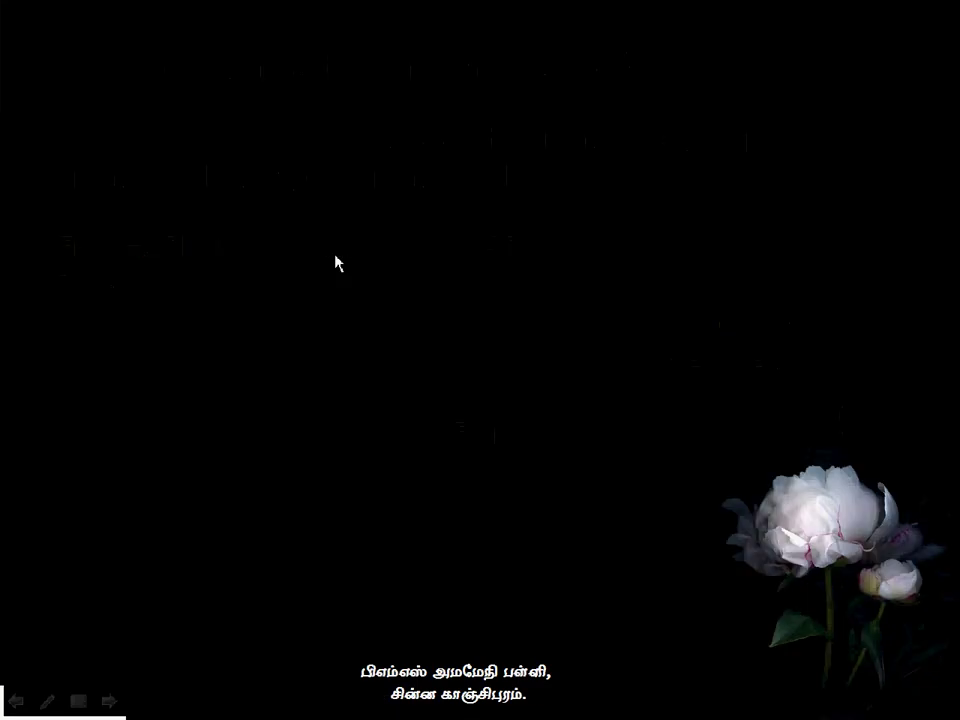